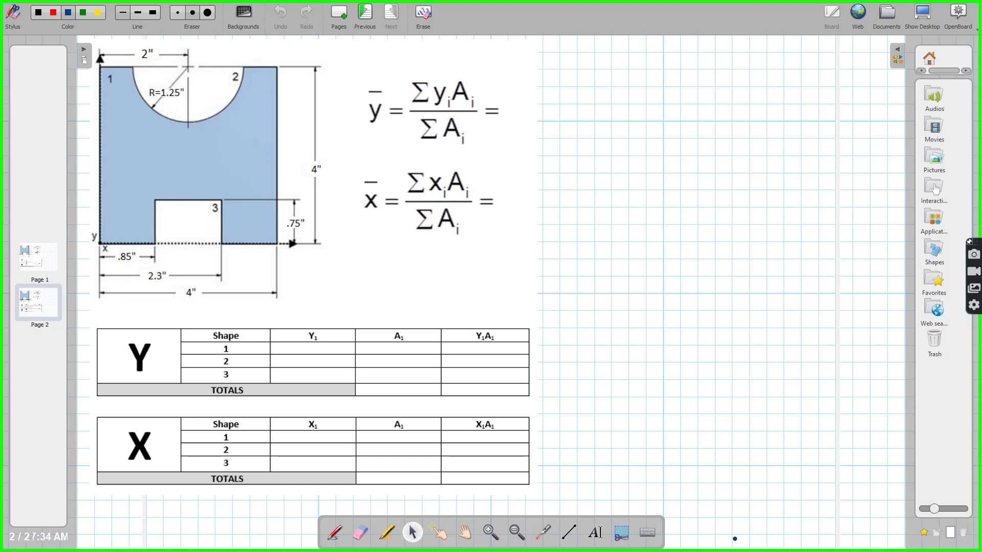
Circle the shape labels 1, 2 and 3 on the diagram with the red pen
key(ctrl+i)
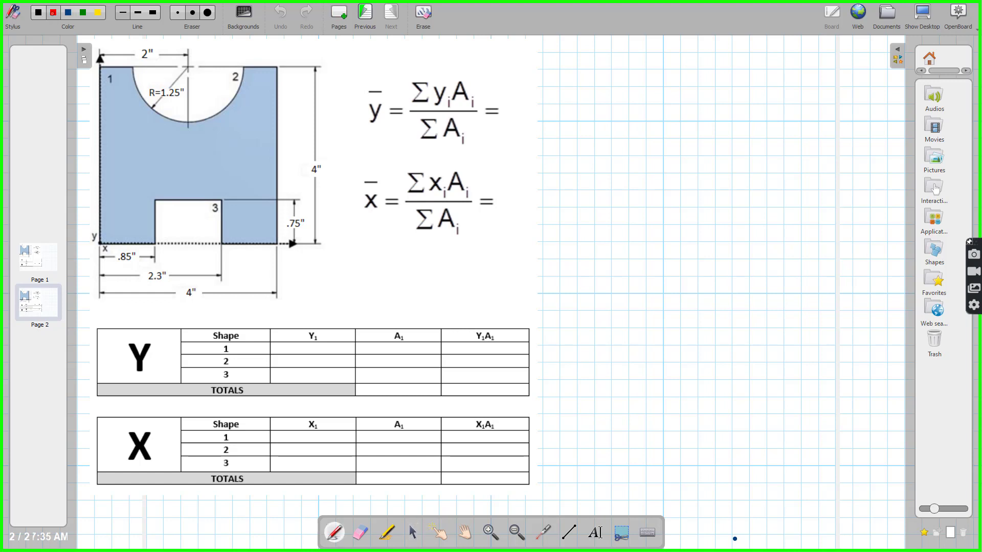
mouse_move(114, 73)
mouse_down()
mouse_move(104, 83)
mouse_move(113, 73)
mouse_up()
mouse_move(235, 71)
mouse_down()
mouse_move(230, 83)
mouse_move(240, 72)
mouse_up()
mouse_move(217, 201)
mouse_down()
mouse_move(206, 207)
mouse_move(218, 202)
mouse_up()
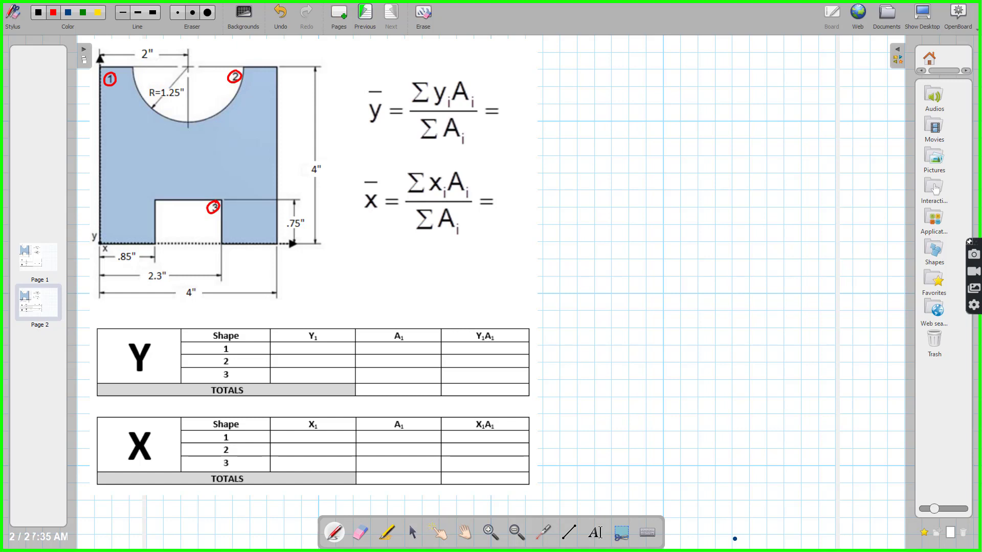
Bracket both centroid tables, circle the origin corner, and undo the stray shape outline
mouse_move(136, 315)
mouse_down()
mouse_move(90, 322)
mouse_move(86, 421)
mouse_move(93, 492)
mouse_move(119, 492)
mouse_up()
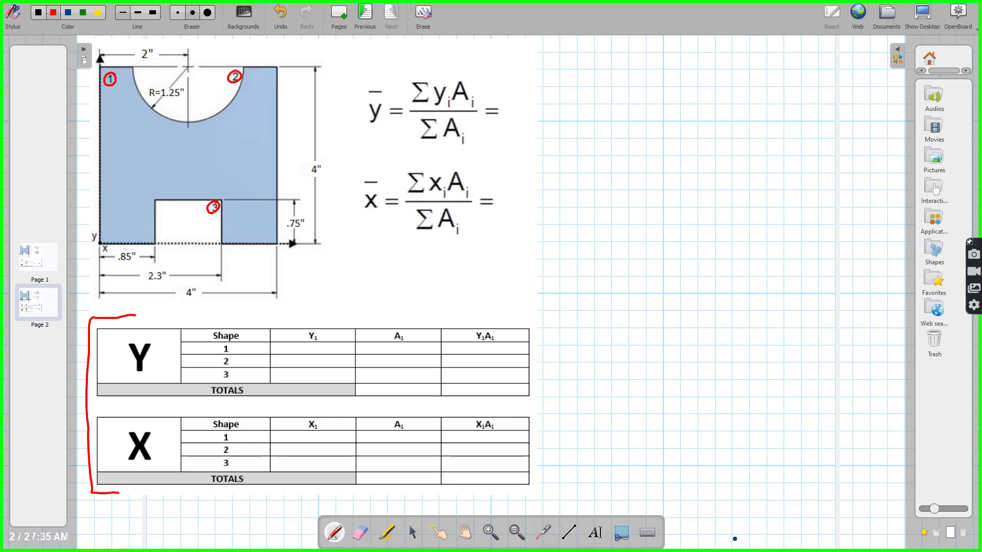
drag(96, 239, 98, 239)
mouse_move(96, 66)
mouse_down()
mouse_move(88, 264)
mouse_move(245, 260)
mouse_move(296, 156)
mouse_move(244, 57)
mouse_move(98, 62)
mouse_up()
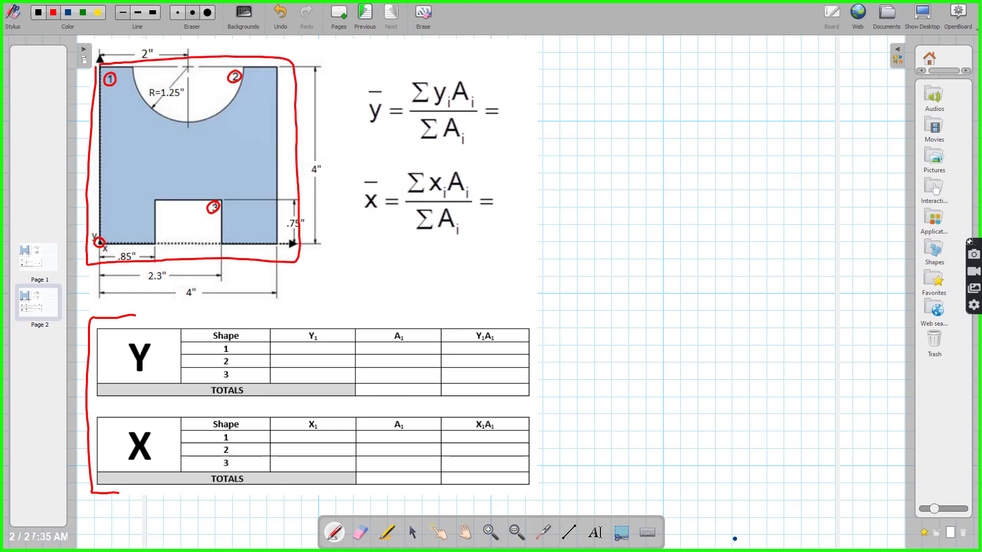
key(ctrl+z)
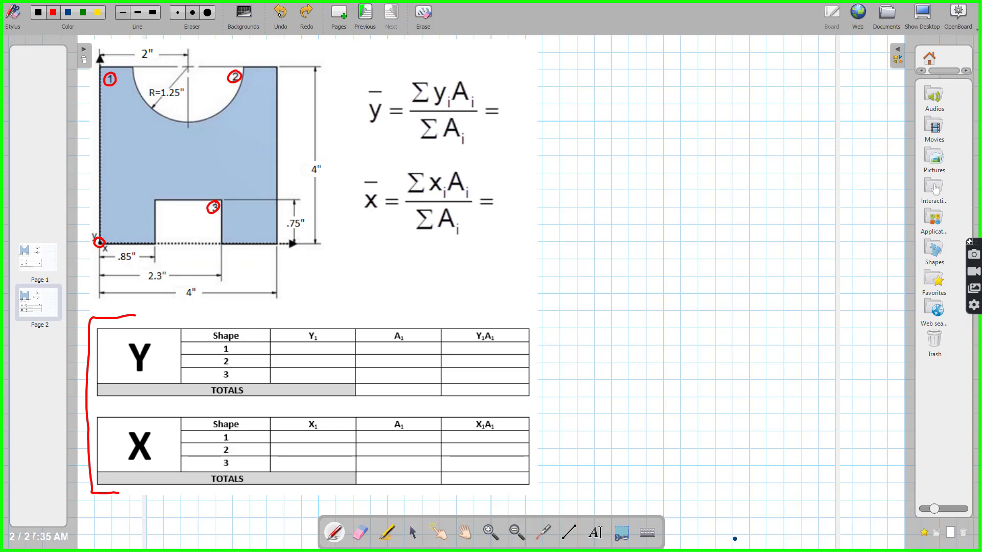
Mark the 4" height and edge midpoints, write 2 in shape 1's Y₁ and X₁ cells, then erase the marks
mouse_move(318, 160)
mouse_down()
mouse_move(308, 174)
mouse_move(319, 160)
mouse_up()
drag(273, 155, 280, 156)
drag(190, 241, 189, 250)
drag(309, 344, 310, 351)
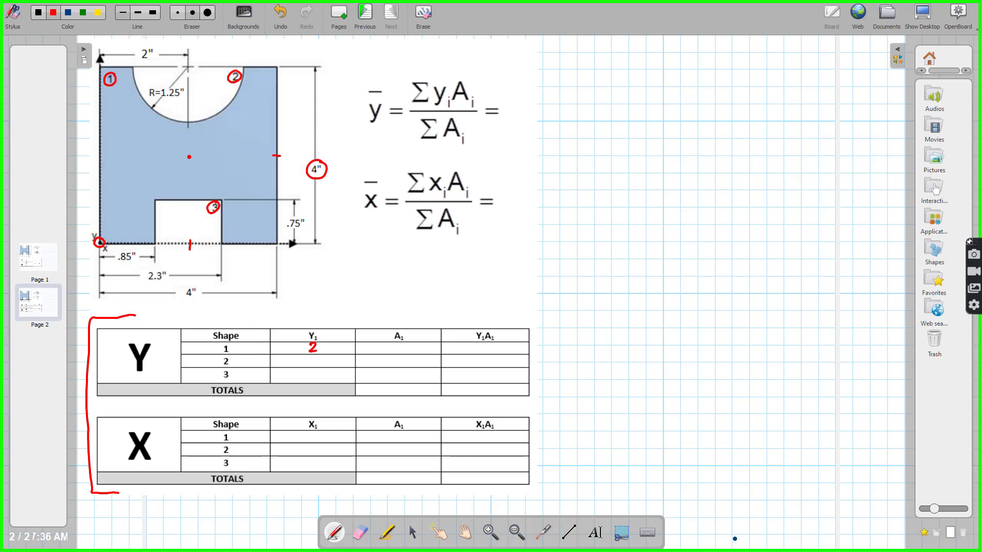
drag(311, 433, 317, 439)
mouse_move(225, 197)
mouse_down()
mouse_move(207, 209)
mouse_move(203, 241)
mouse_move(281, 200)
mouse_move(314, 168)
mouse_move(204, 153)
mouse_move(190, 144)
mouse_move(260, 125)
mouse_move(241, 141)
mouse_move(170, 133)
mouse_move(130, 88)
mouse_move(114, 126)
mouse_move(129, 177)
mouse_up()
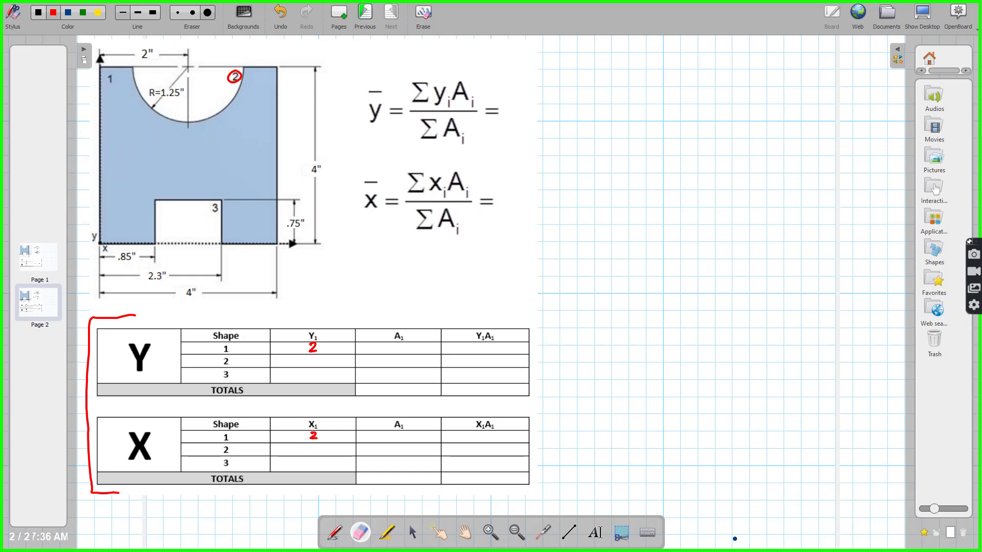
Circle the origin and the semicircle's centre, and write 2 as shape 2's X₁ value
click(334, 532)
drag(106, 236, 104, 236)
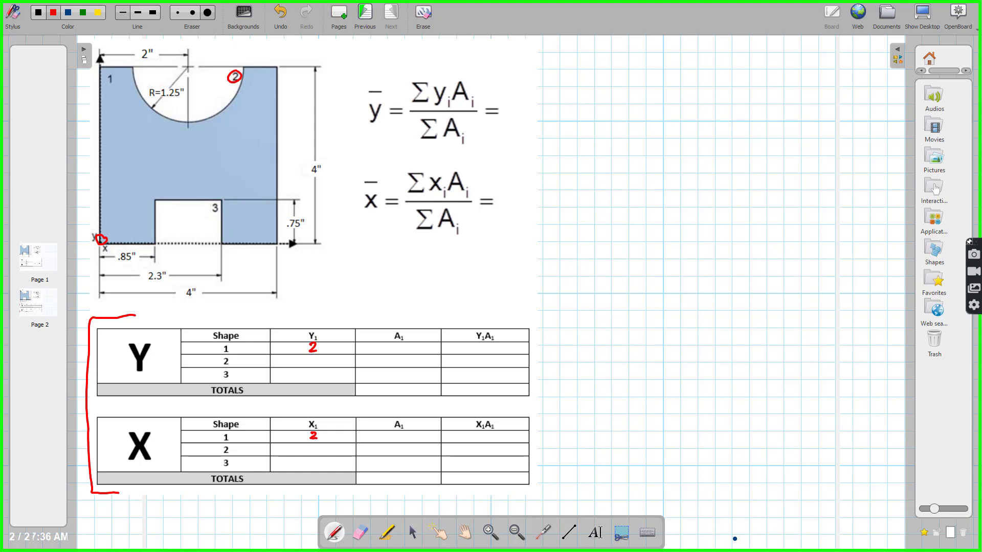
drag(191, 64, 188, 63)
drag(310, 446, 317, 452)
Write the Y₂ working 4r/3π on the grid, substituting 4 × 1.25 over 3 × 3.14
mouse_move(576, 74)
mouse_down()
mouse_move(591, 87)
mouse_move(582, 108)
mouse_move(599, 113)
mouse_up()
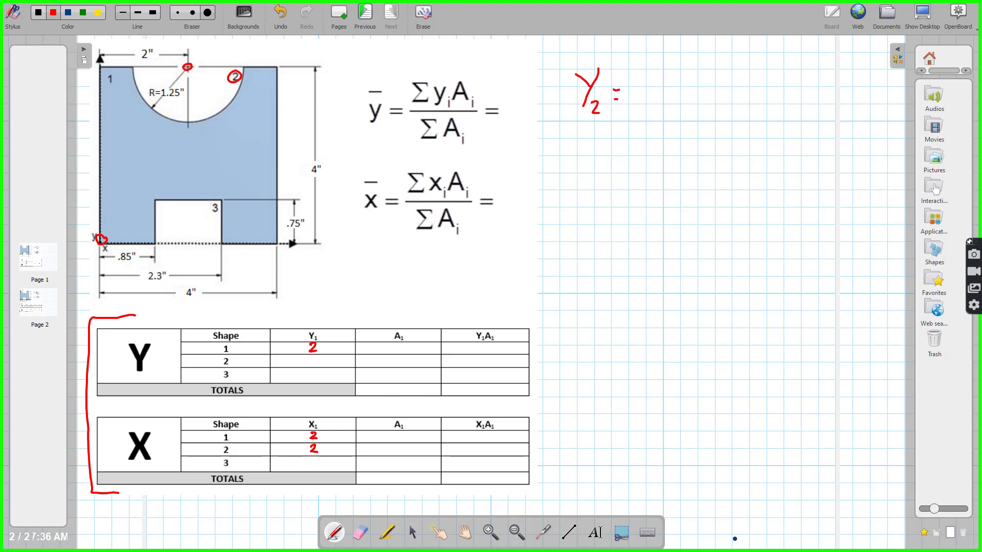
mouse_move(674, 55)
mouse_down()
mouse_move(676, 79)
mouse_move(694, 66)
mouse_move(679, 86)
mouse_move(705, 85)
mouse_move(656, 116)
mouse_up()
mouse_move(673, 107)
mouse_down()
mouse_move(679, 114)
mouse_move(690, 103)
mouse_up()
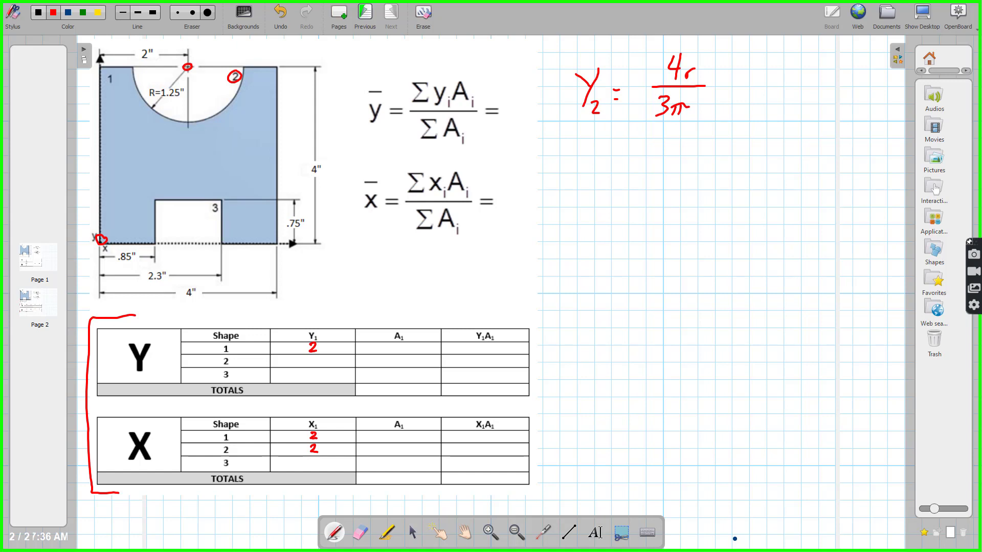
mouse_move(663, 147)
mouse_down()
mouse_move(657, 156)
mouse_move(666, 155)
mouse_up()
drag(667, 144, 665, 163)
mouse_move(675, 152)
mouse_down()
mouse_move(673, 164)
mouse_move(718, 163)
mouse_move(730, 151)
mouse_move(729, 161)
mouse_up()
click(702, 162)
drag(651, 171, 730, 169)
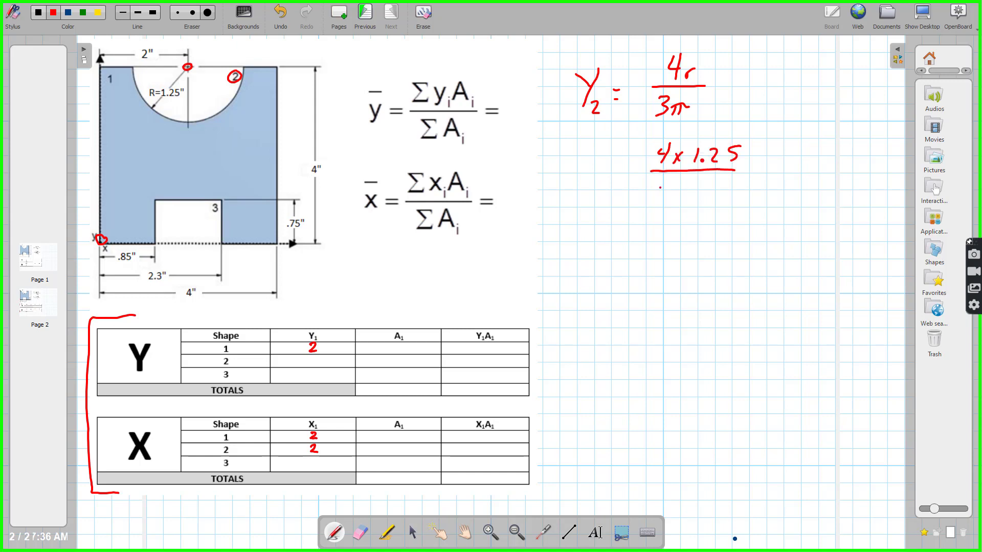
mouse_move(659, 187)
mouse_down()
mouse_move(658, 205)
mouse_move(682, 199)
mouse_up()
mouse_move(681, 192)
mouse_down()
mouse_move(701, 192)
mouse_move(694, 203)
mouse_move(728, 195)
mouse_up()
drag(726, 187, 726, 202)
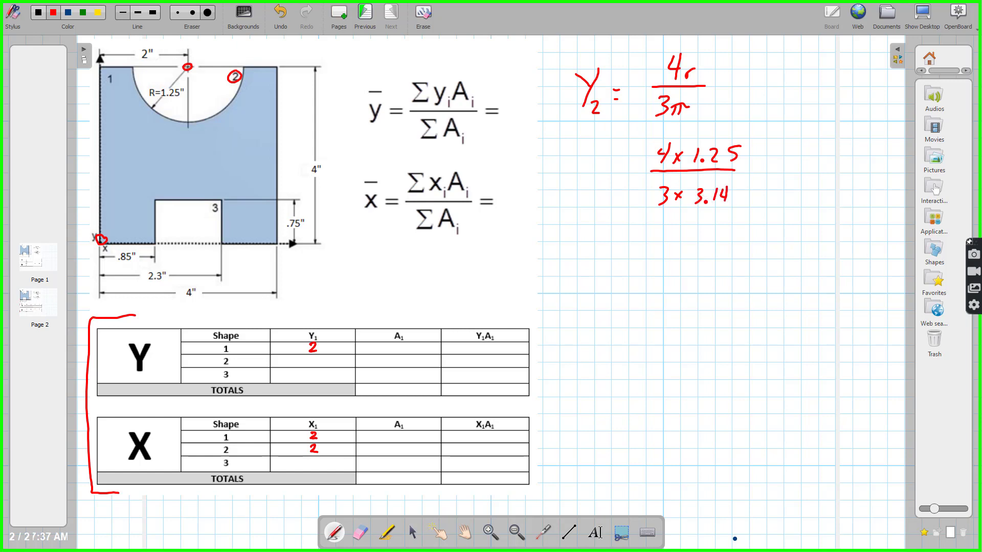
Simplify the fraction to 3.2/9.4248, giving .3395, and undo a stray stroke
mouse_move(663, 249)
mouse_down()
mouse_move(674, 256)
mouse_move(661, 269)
mouse_move(706, 263)
mouse_up()
click(682, 266)
drag(650, 280, 716, 276)
drag(660, 296, 656, 310)
click(667, 308)
drag(674, 293, 726, 306)
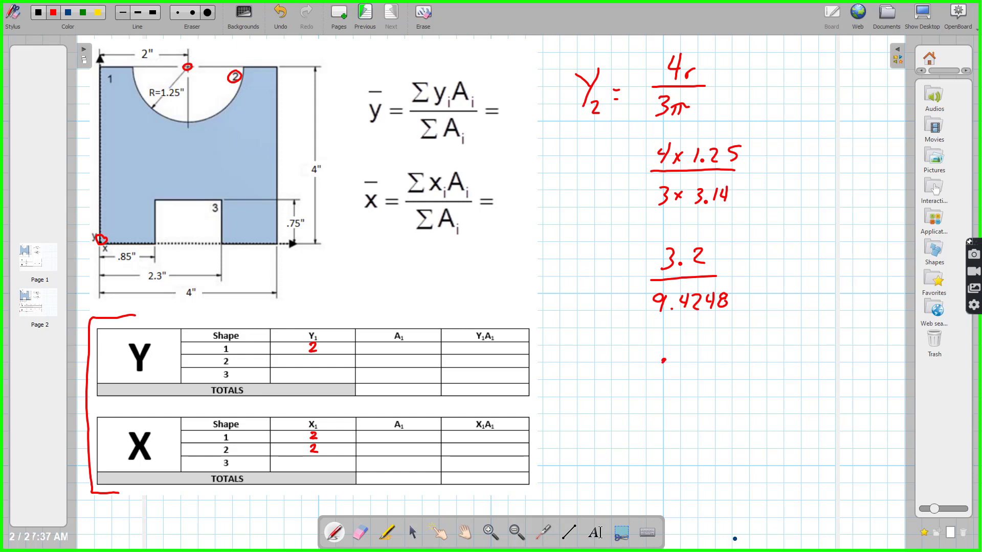
mouse_move(670, 346)
mouse_down()
mouse_move(672, 361)
mouse_move(698, 350)
mouse_move(711, 360)
mouse_up()
click(280, 18)
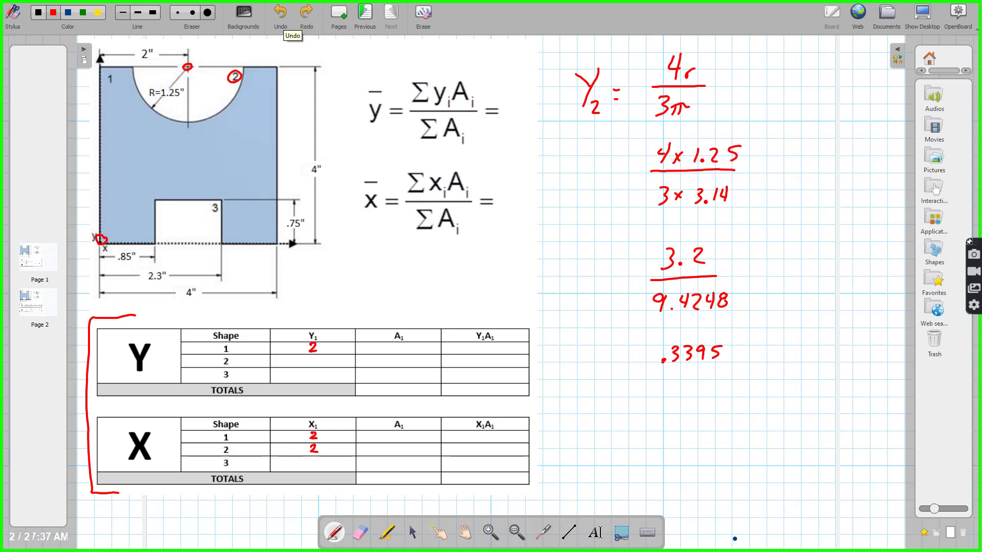
Work out 4 − .3395 = 3.66 and enter 3.66 as shape 2's Y₁ value
drag(198, 70, 200, 83)
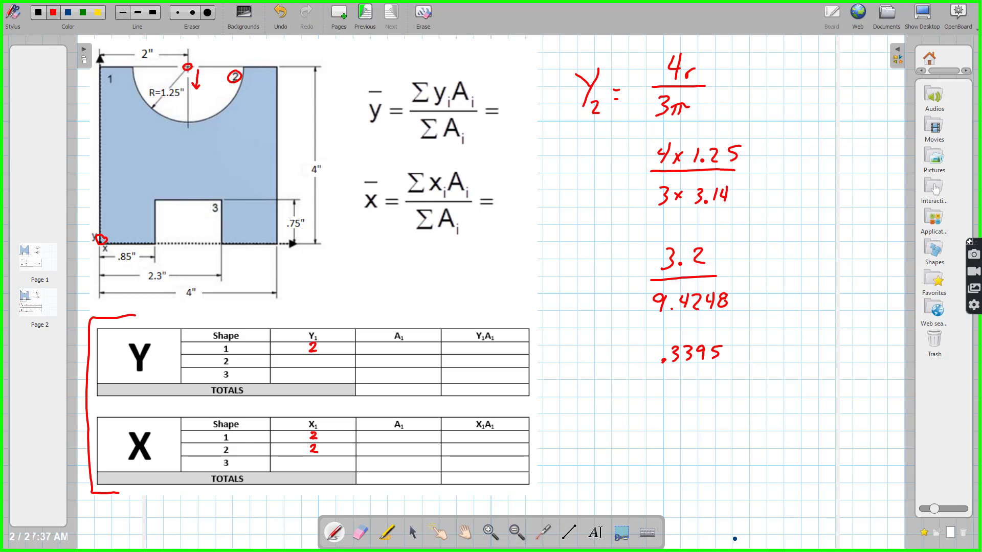
mouse_move(324, 164)
mouse_down()
mouse_move(312, 162)
mouse_move(325, 165)
mouse_up()
mouse_move(604, 400)
mouse_down()
mouse_move(600, 409)
mouse_move(609, 409)
mouse_up()
mouse_move(607, 396)
mouse_down()
mouse_move(606, 419)
mouse_move(625, 408)
mouse_move(637, 416)
mouse_move(646, 402)
mouse_move(646, 416)
mouse_move(660, 403)
mouse_move(655, 415)
mouse_move(680, 412)
mouse_up()
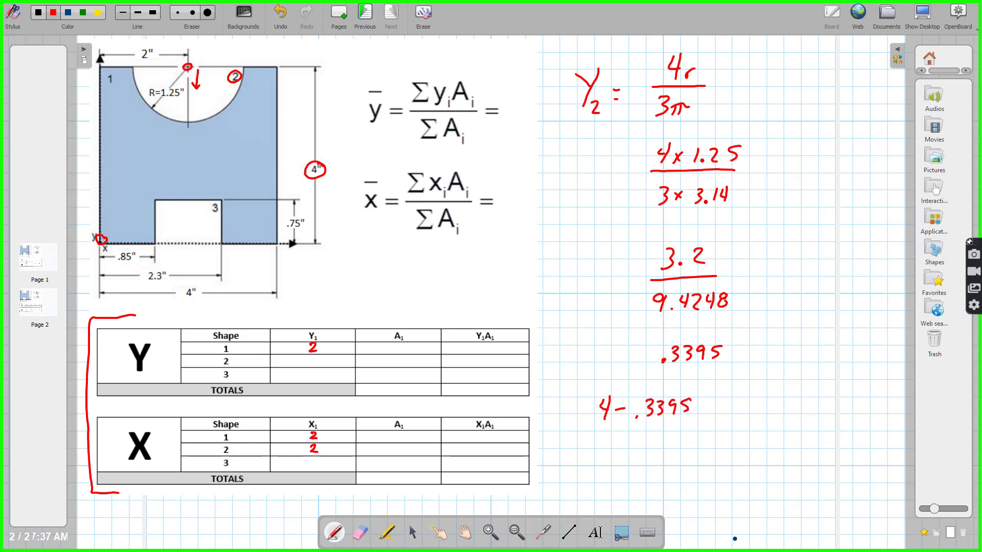
mouse_move(629, 439)
mouse_down()
mouse_move(637, 454)
mouse_move(627, 461)
mouse_move(651, 453)
mouse_up()
mouse_move(644, 458)
mouse_down()
mouse_move(666, 443)
mouse_move(698, 450)
mouse_up()
click(676, 456)
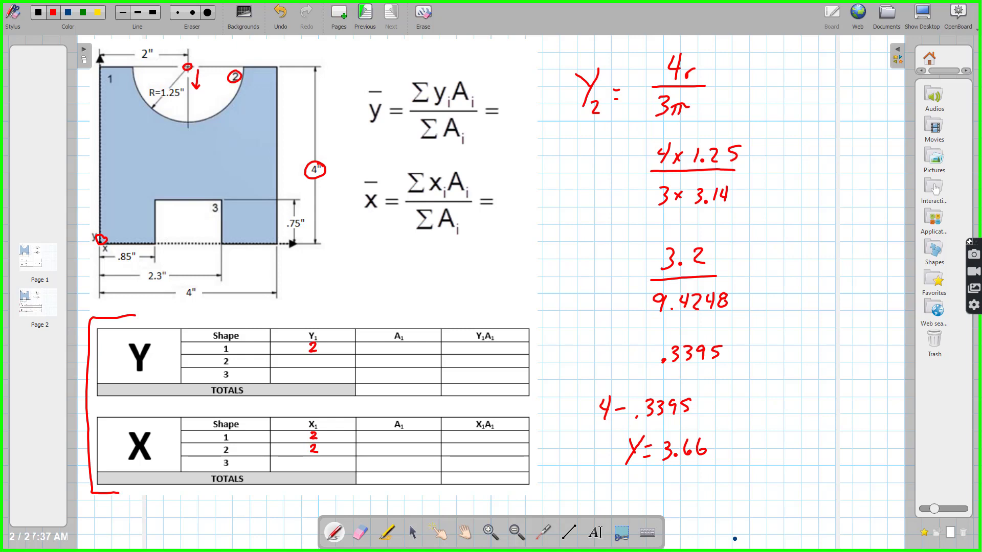
mouse_move(101, 238)
mouse_down()
mouse_move(92, 244)
mouse_move(94, 234)
mouse_move(97, 244)
mouse_up()
mouse_move(299, 358)
mouse_down()
mouse_move(295, 366)
mouse_move(324, 361)
mouse_up()
click(302, 365)
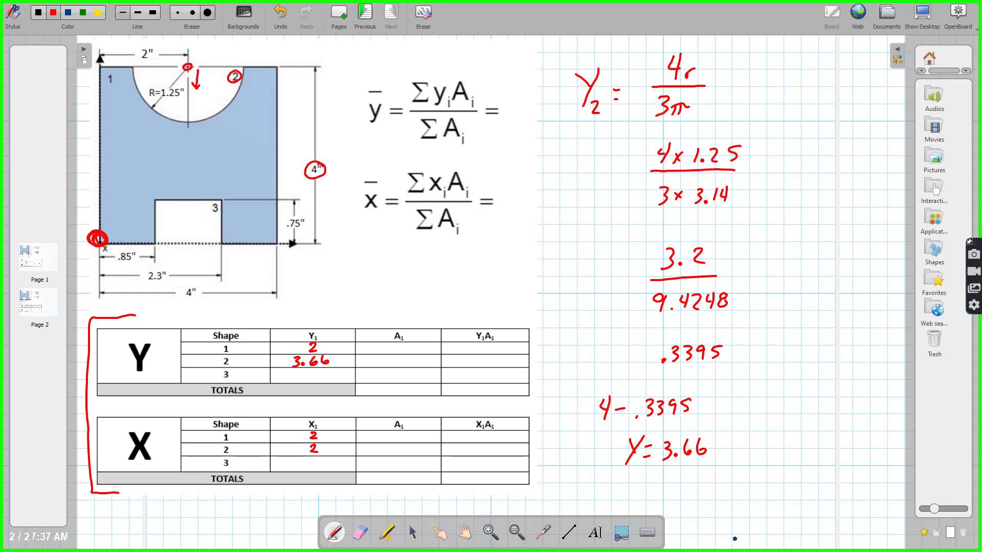
Erase the circles around label 2 and the 4" dimension, and wipe the Y₂ calculations off the grid
click(361, 532)
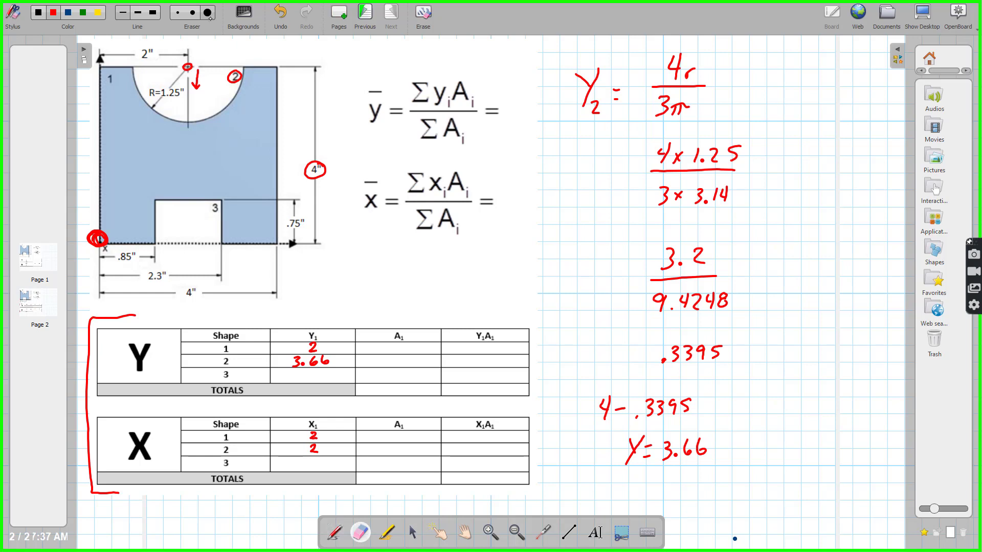
drag(197, 102, 232, 92)
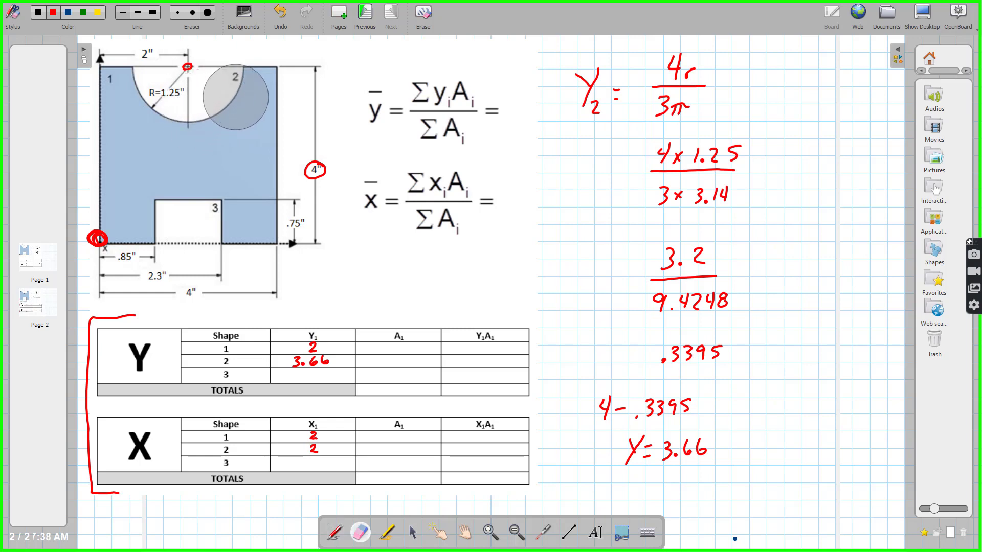
drag(289, 184, 295, 180)
click(334, 533)
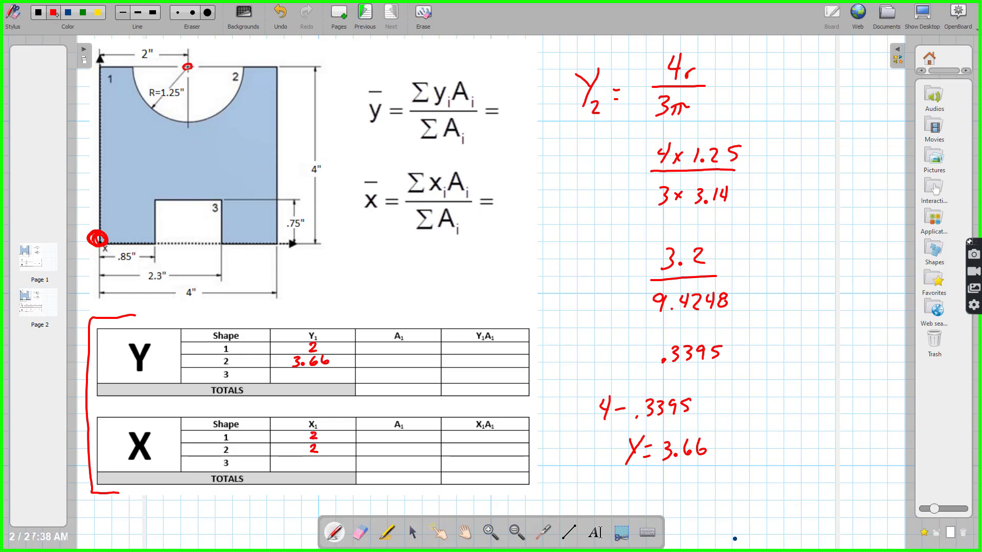
mouse_move(221, 200)
mouse_down()
mouse_move(224, 212)
mouse_move(224, 201)
mouse_up()
mouse_move(680, 102)
mouse_down()
mouse_move(692, 351)
mouse_move(627, 416)
mouse_move(727, 442)
mouse_up()
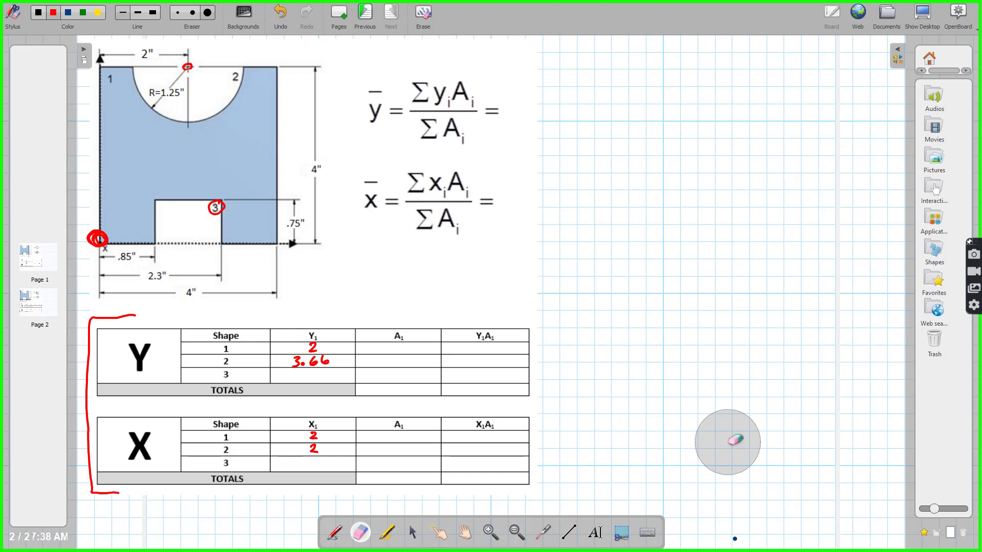
click(334, 533)
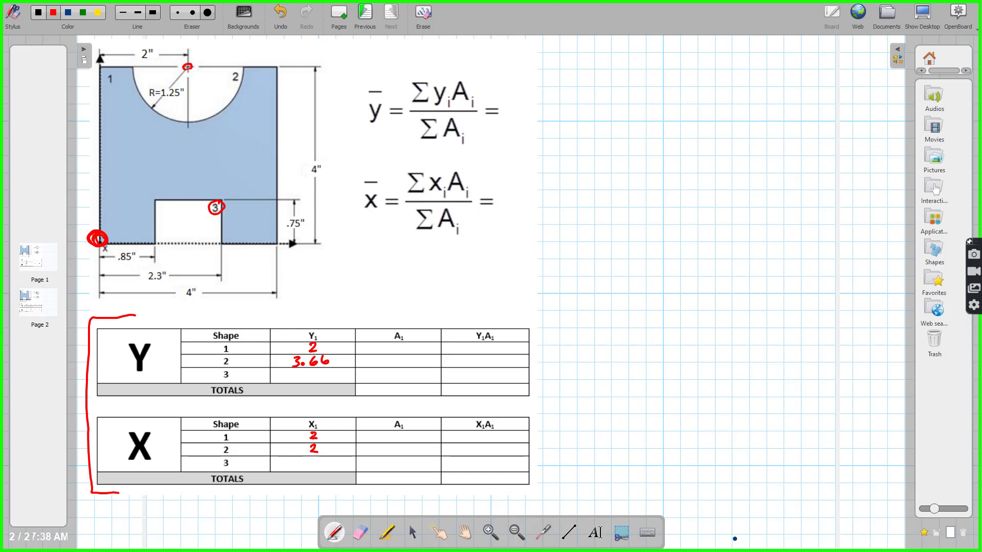
Write .375 as shape 3's Y₁ and add 'in' units to the Y₁ and X₁ values
drag(300, 216, 303, 217)
click(290, 380)
mouse_move(296, 370)
mouse_down()
mouse_move(295, 379)
mouse_move(312, 380)
mouse_up()
drag(323, 346, 323, 353)
click(322, 341)
drag(331, 352, 332, 362)
mouse_move(339, 364)
mouse_down()
mouse_move(322, 383)
mouse_move(335, 379)
mouse_up()
click(322, 373)
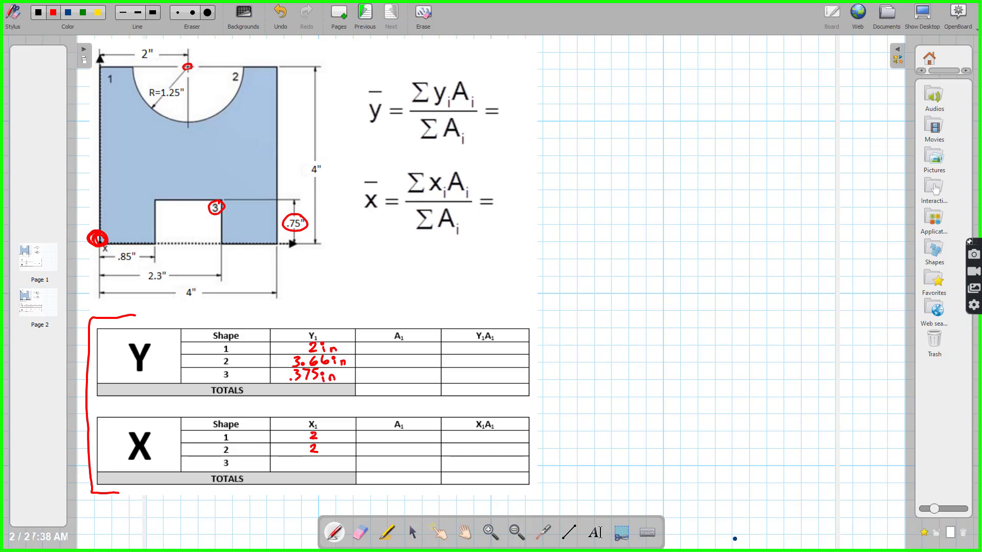
click(321, 430)
drag(329, 440, 337, 453)
click(325, 451)
Mark the cutout's centre line and write 2 in as shape 3's X₁ value
drag(187, 238, 188, 250)
drag(310, 461, 340, 469)
click(325, 459)
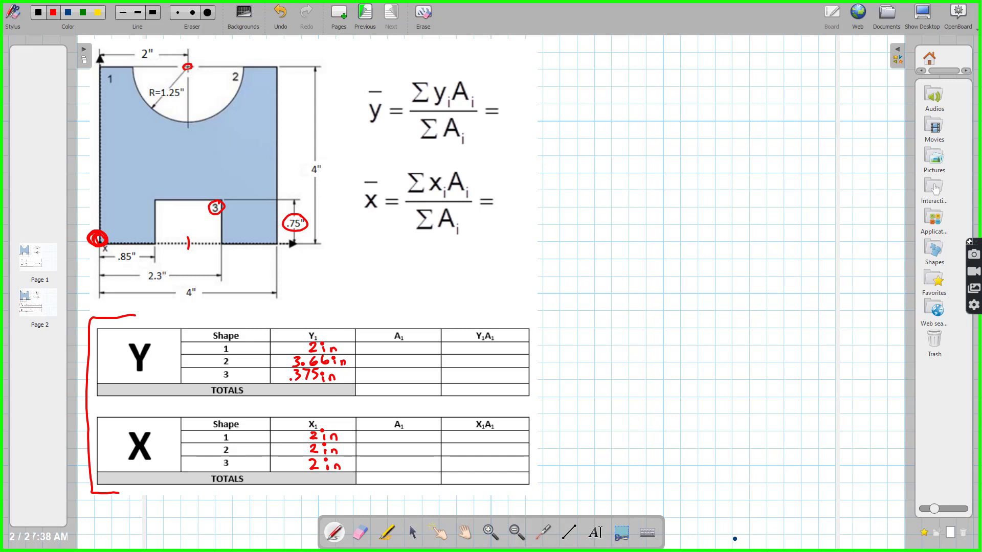
Circle the A₁ header and label 1, erase leftover circles, and write 16 in² for shape 1
mouse_move(405, 329)
mouse_down()
mouse_move(394, 326)
mouse_move(408, 331)
mouse_up()
drag(119, 76, 118, 75)
click(359, 532)
mouse_move(237, 175)
mouse_down()
mouse_move(197, 245)
mouse_move(294, 224)
mouse_up()
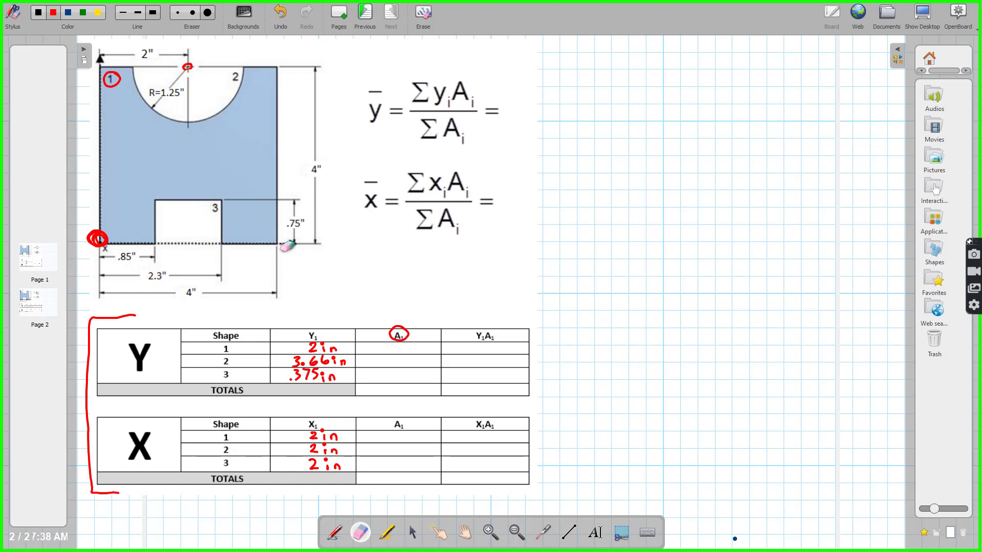
drag(194, 69, 207, 74)
click(335, 533)
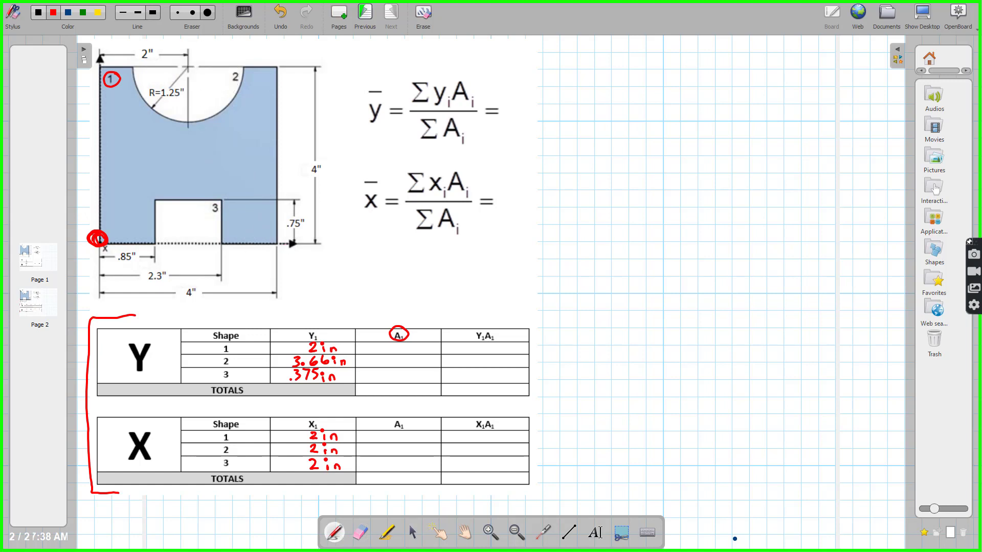
mouse_move(388, 343)
mouse_down()
mouse_move(384, 354)
mouse_move(419, 345)
mouse_up()
Swap the circle from label 1 to label 2 and write A = πr²/2 beside the diagram
click(360, 532)
click(111, 79)
click(334, 532)
mouse_move(240, 69)
mouse_down()
mouse_move(246, 79)
mouse_move(235, 71)
mouse_up()
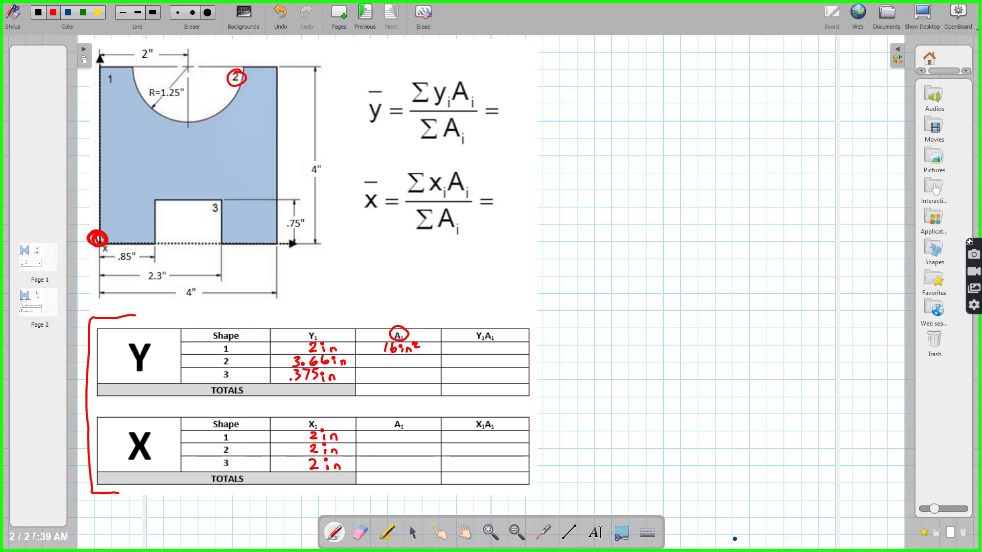
mouse_move(590, 101)
mouse_down()
mouse_move(596, 82)
mouse_move(610, 97)
mouse_up()
drag(594, 92, 629, 87)
drag(616, 94, 676, 71)
drag(660, 74, 658, 86)
drag(688, 85, 720, 72)
mouse_move(656, 97)
mouse_down()
mouse_move(715, 93)
mouse_move(686, 129)
mouse_up()
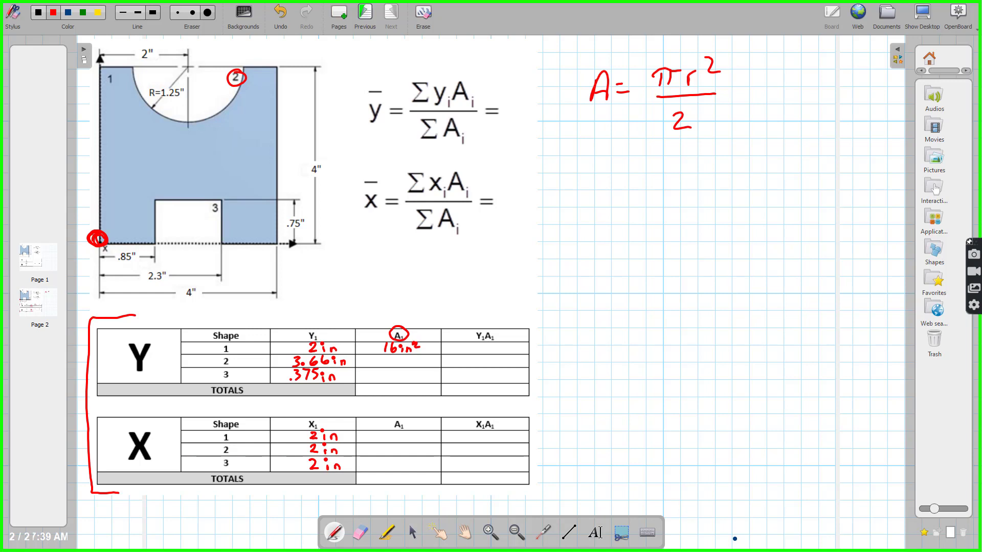
Enter -2.9544 in² as shape 2's area, then circle and erase the two cutouts
drag(371, 357, 378, 364)
click(380, 363)
mouse_move(395, 358)
mouse_down()
mouse_move(391, 364)
mouse_move(425, 365)
mouse_up()
mouse_move(244, 58)
mouse_down()
mouse_move(155, 56)
mouse_move(136, 102)
mouse_move(205, 119)
mouse_move(252, 81)
mouse_move(245, 60)
mouse_up()
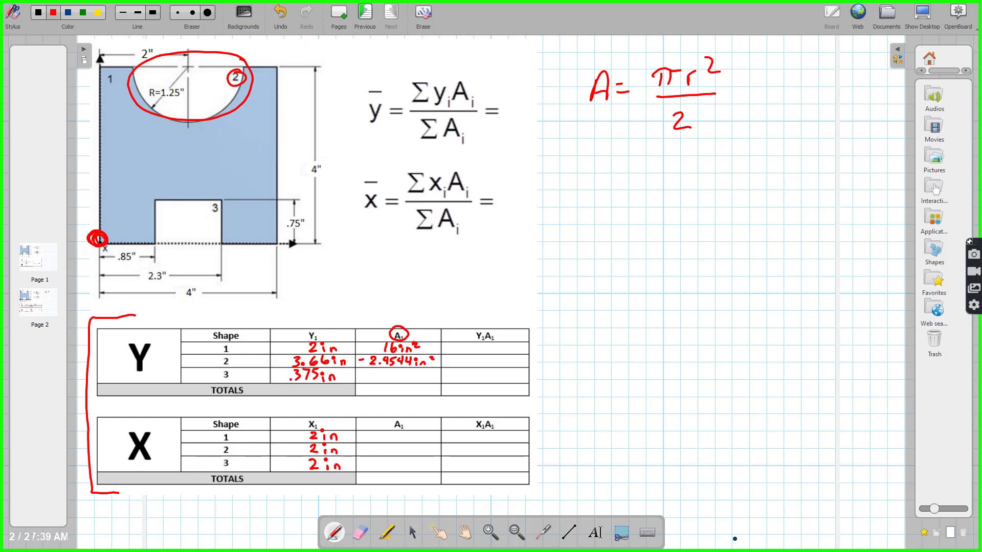
mouse_move(221, 194)
mouse_down()
mouse_move(155, 198)
mouse_move(154, 247)
mouse_move(219, 248)
mouse_move(225, 196)
mouse_up()
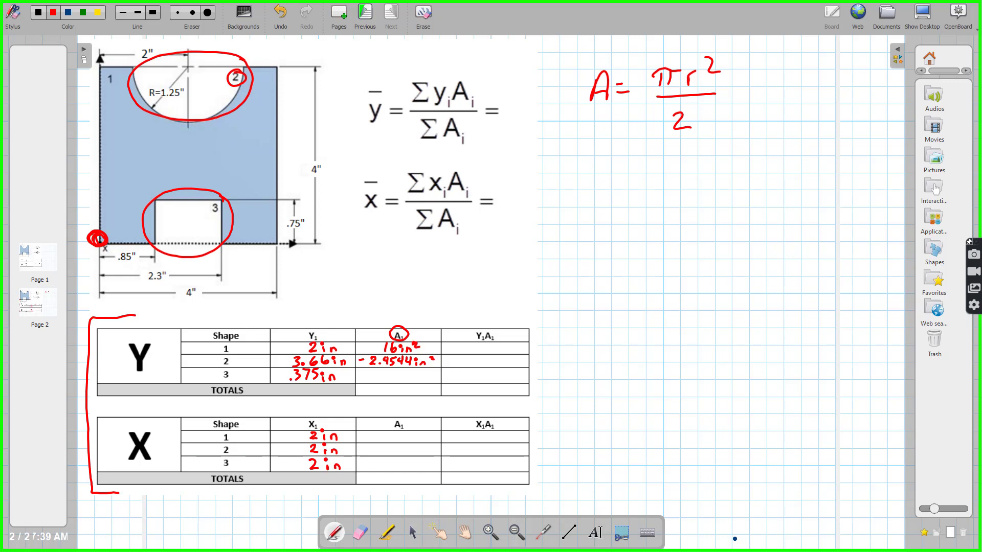
mouse_move(240, 76)
mouse_down()
mouse_move(193, 103)
mouse_move(219, 154)
mouse_move(182, 236)
mouse_move(225, 215)
mouse_move(217, 202)
mouse_up()
Mark the 2.3" and .75" dimensions and write -1.0875 in² as shape 3's area in the Y table
key(ctrl+i)
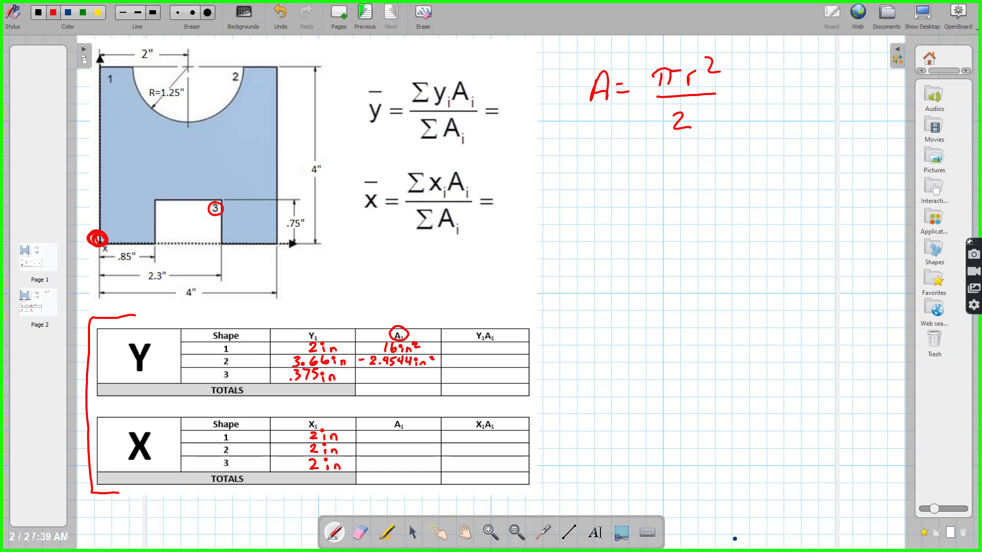
drag(155, 251, 216, 249)
mouse_move(162, 267)
mouse_down()
mouse_move(162, 283)
mouse_move(165, 268)
mouse_move(120, 262)
mouse_move(134, 250)
mouse_up()
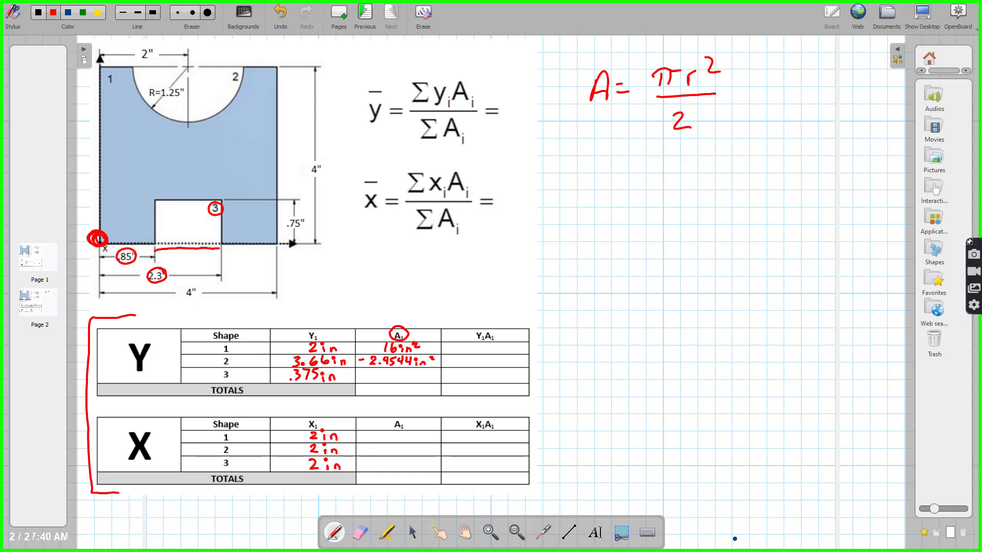
mouse_move(302, 220)
mouse_down()
mouse_move(304, 228)
mouse_move(304, 217)
mouse_up()
mouse_move(376, 372)
mouse_down()
mouse_move(372, 382)
mouse_move(385, 373)
mouse_move(435, 377)
mouse_up()
Circle the X table's area header and write 16 in² as shape 1's area there
mouse_move(214, 197)
mouse_down()
mouse_move(157, 247)
mouse_move(227, 239)
mouse_move(219, 198)
mouse_up()
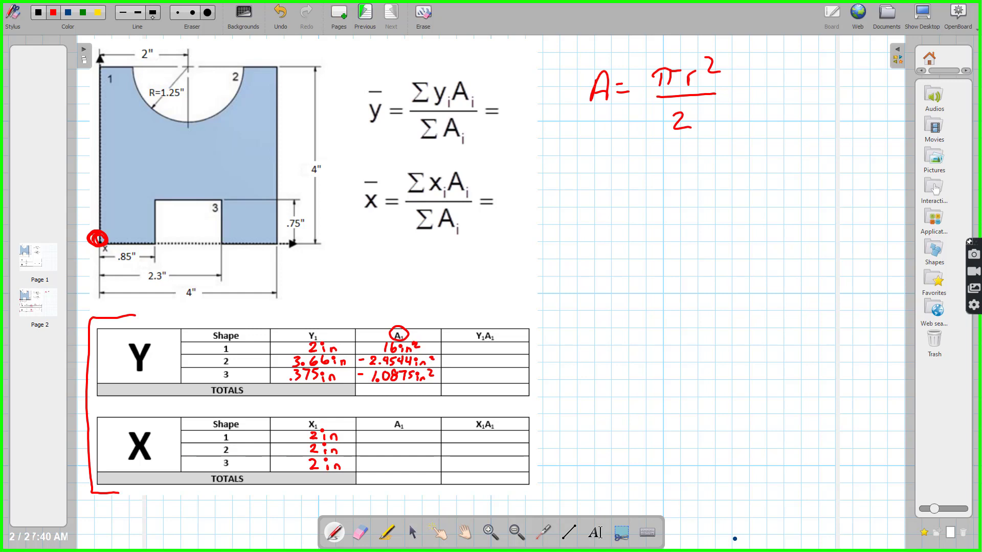
mouse_move(404, 415)
mouse_down()
mouse_move(376, 441)
mouse_move(391, 439)
mouse_up()
mouse_move(398, 441)
mouse_down()
mouse_move(417, 436)
mouse_move(380, 455)
mouse_move(410, 450)
mouse_up()
Write shape 2's -2.9544 in² and shape 3's -1.0875 in² areas in the X table
click(383, 453)
drag(409, 444, 418, 450)
drag(416, 444, 416, 453)
drag(422, 449, 422, 454)
drag(425, 453, 432, 449)
drag(435, 444, 439, 447)
mouse_move(373, 459)
mouse_down()
mouse_move(373, 470)
mouse_move(380, 460)
mouse_up()
click(377, 470)
drag(389, 458, 388, 458)
drag(394, 457, 398, 469)
mouse_move(406, 457)
mouse_down()
mouse_move(402, 468)
mouse_move(430, 469)
mouse_up()
drag(434, 456, 441, 459)
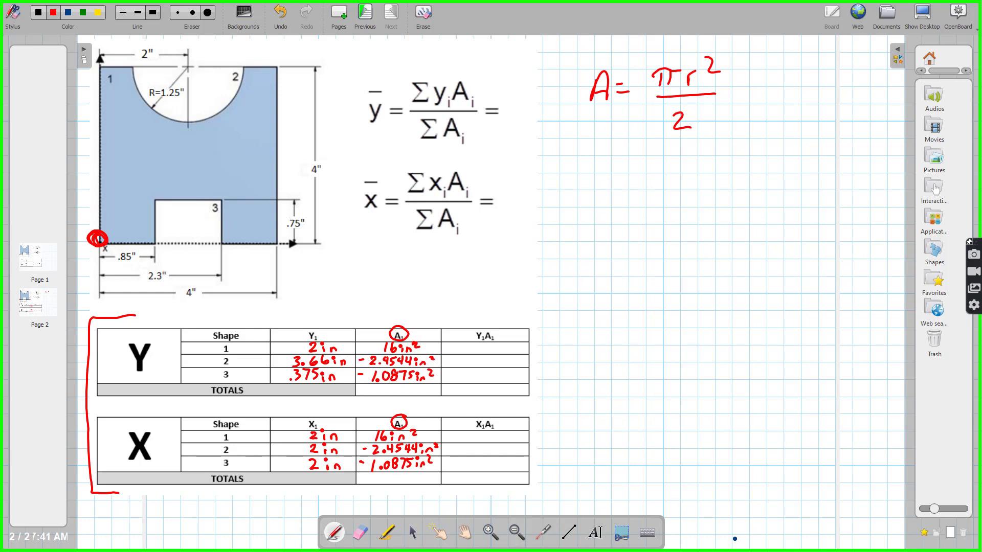
Write the area total 12.4581 in both tables' TOTALS rows, undoing one stray stroke
drag(352, 385, 346, 390)
drag(366, 386, 413, 394)
click(377, 392)
drag(368, 475, 366, 482)
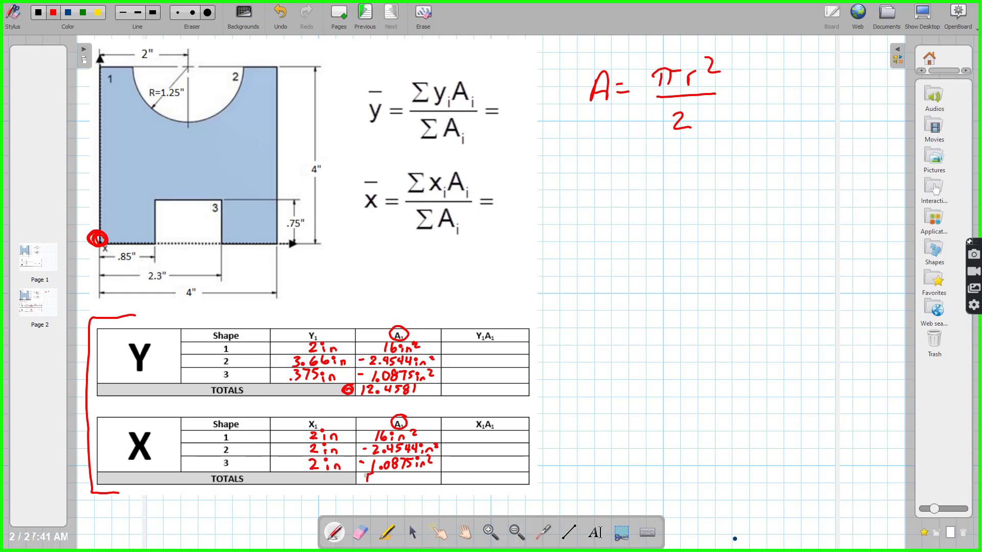
click(281, 21)
mouse_move(367, 473)
mouse_down()
mouse_move(365, 481)
mouse_move(406, 477)
mouse_up()
Circle the Y₁A₁ header, switch to green ink, and write shape 1's product 32 in³
mouse_move(501, 322)
mouse_down()
mouse_move(478, 318)
mouse_move(506, 323)
mouse_up()
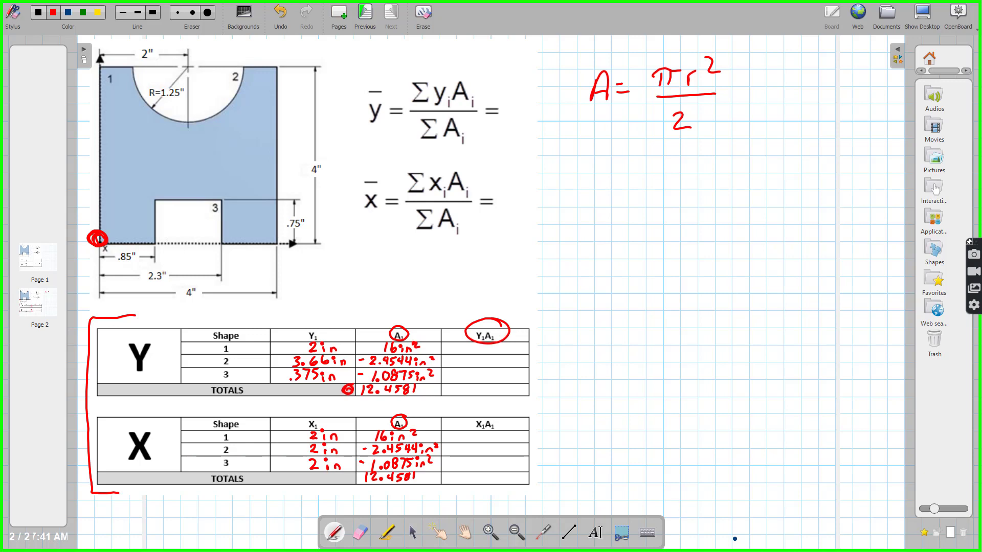
click(83, 12)
mouse_move(340, 339)
mouse_down()
mouse_move(320, 337)
mouse_move(306, 351)
mouse_move(342, 342)
mouse_up()
mouse_move(421, 341)
mouse_down()
mouse_move(381, 342)
mouse_move(430, 349)
mouse_up()
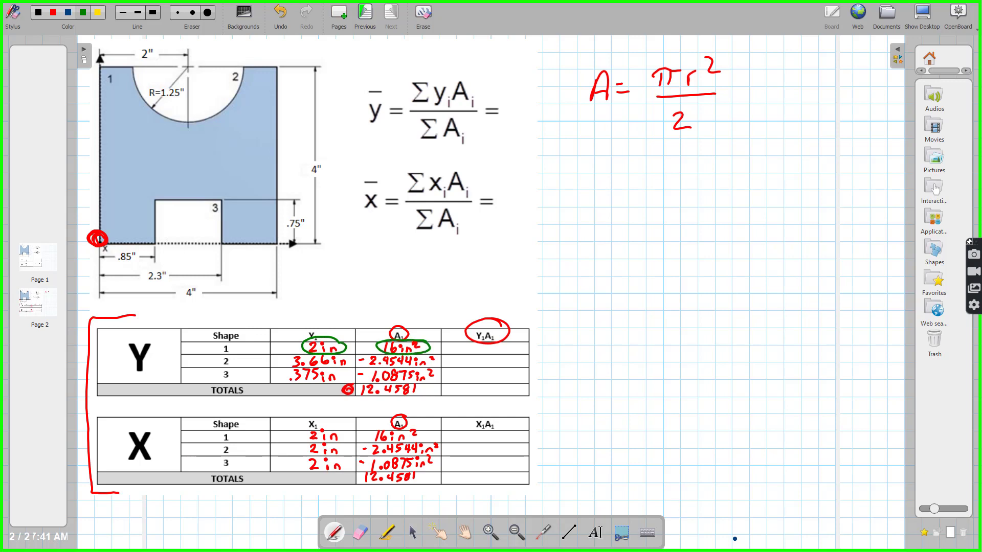
drag(281, 348, 274, 371)
mouse_move(463, 344)
mouse_down()
mouse_move(463, 353)
mouse_move(506, 349)
mouse_up()
Write products -8.9831 and -.4678 for shapes 2 and 3, and the 22.6091 total
mouse_move(460, 355)
mouse_down()
mouse_move(460, 366)
mouse_move(486, 365)
mouse_up()
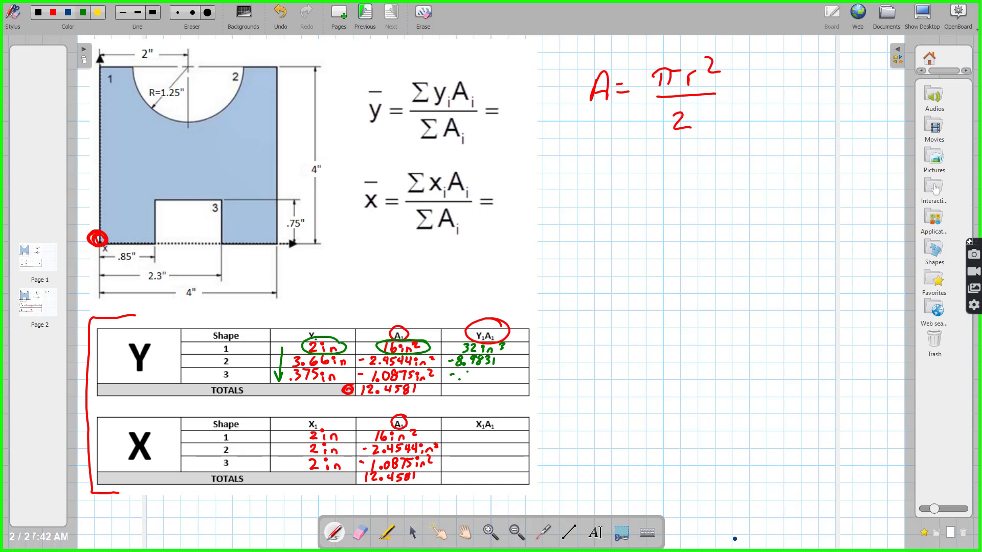
drag(469, 370, 471, 376)
mouse_move(471, 369)
mouse_down()
mouse_move(469, 380)
mouse_move(486, 379)
mouse_up()
drag(498, 376, 494, 377)
drag(451, 387, 501, 394)
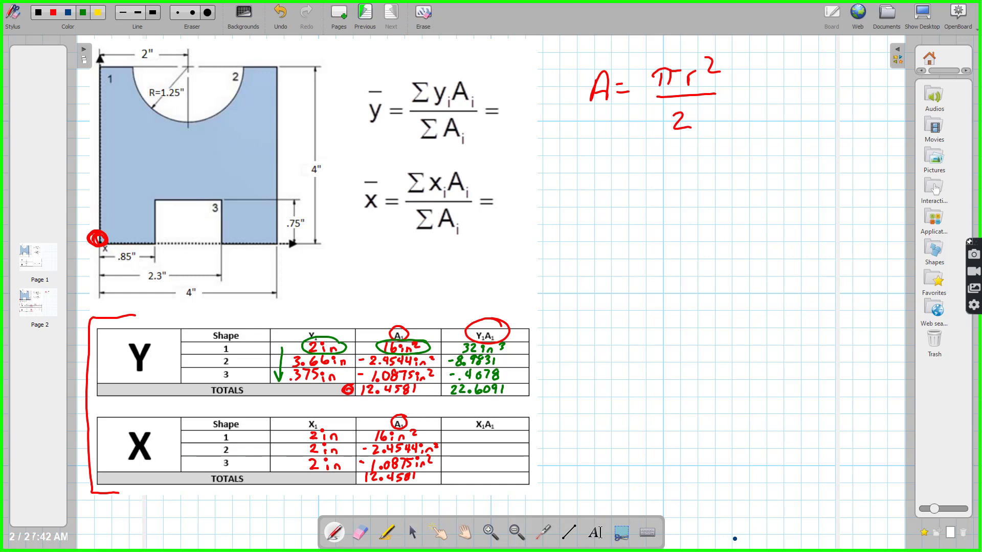
Write 32 in³, −4.9086 and −2.175 in the X table's XᵢAᵢ column, totalling 24.9162
drag(461, 432, 469, 441)
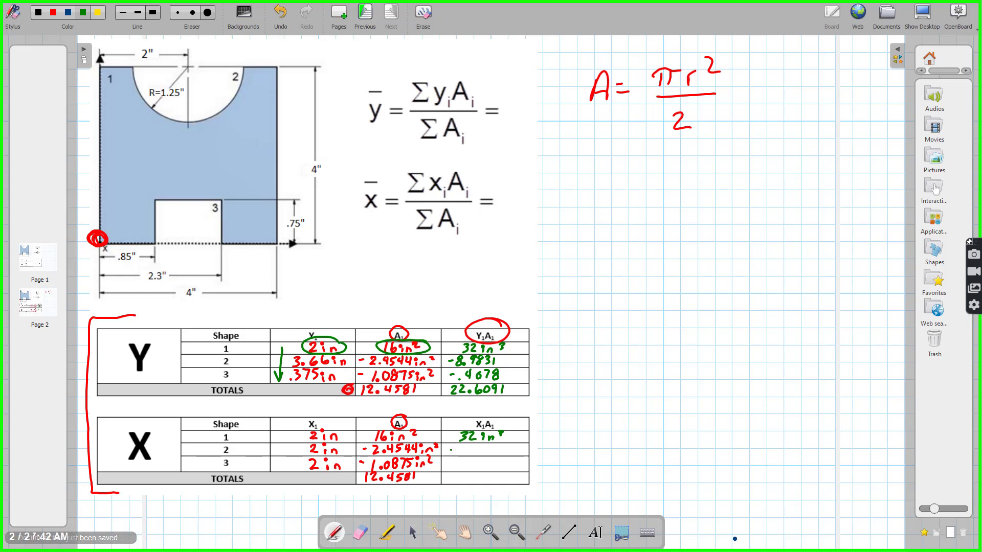
drag(450, 450, 504, 449)
click(469, 451)
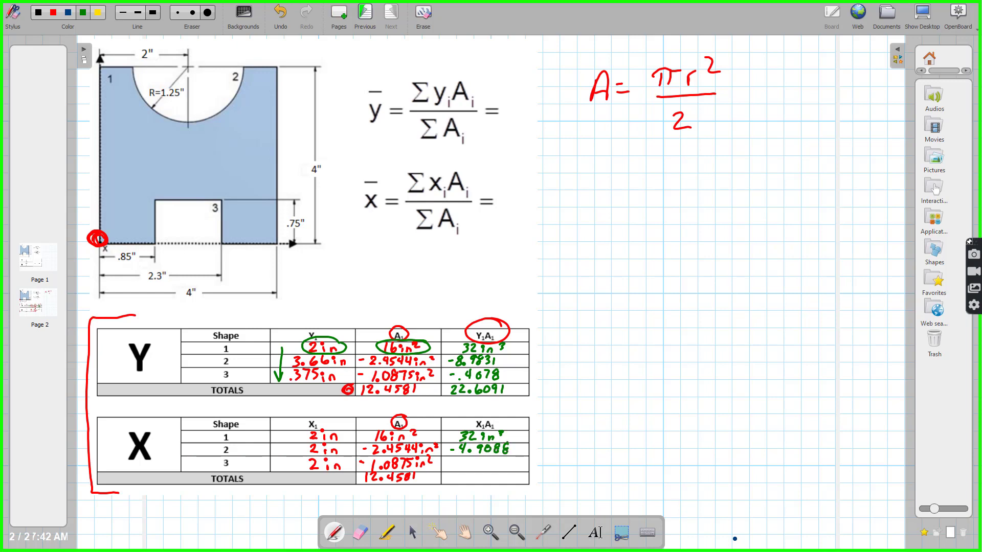
mouse_move(460, 459)
mouse_down()
mouse_move(462, 468)
mouse_move(502, 466)
mouse_up()
drag(449, 474, 501, 480)
click(475, 481)
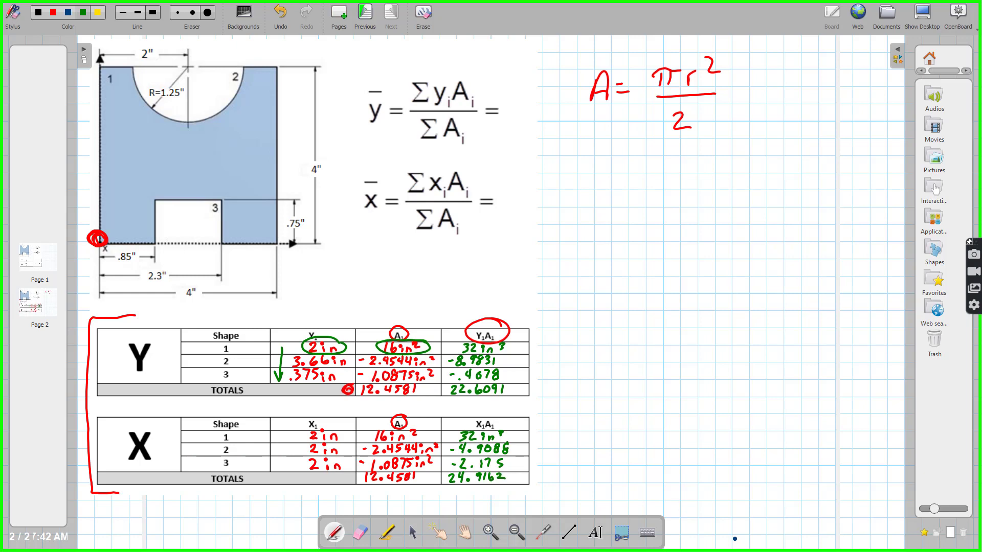
Circle the 24.9162 and 22.6091 product totals in blue and both 12.4581 area totals in yellow
click(67, 17)
mouse_move(508, 470)
mouse_down()
mouse_move(444, 483)
mouse_move(485, 491)
mouse_move(511, 476)
mouse_up()
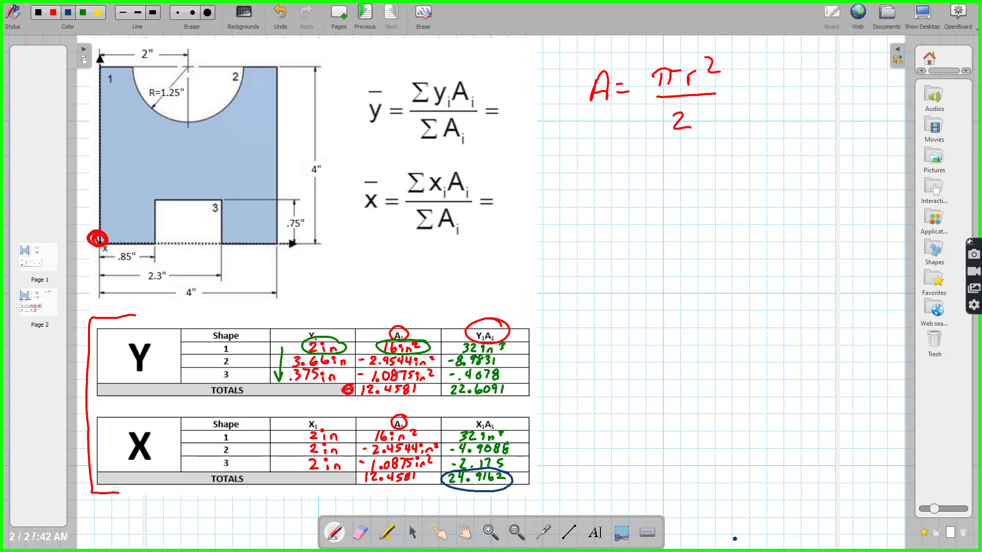
mouse_move(508, 381)
mouse_down()
mouse_move(454, 379)
mouse_move(452, 399)
mouse_move(500, 401)
mouse_move(512, 384)
mouse_up()
click(98, 12)
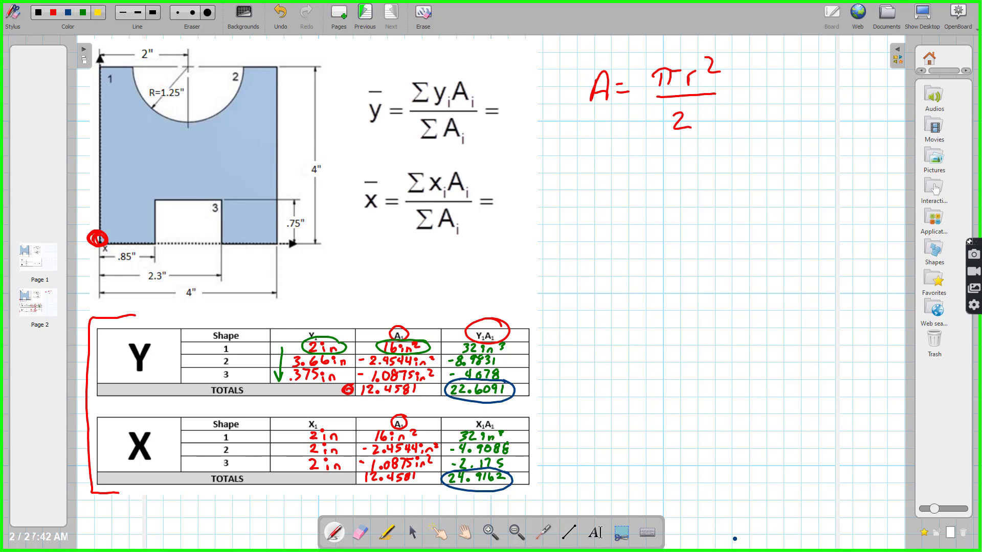
mouse_move(419, 382)
mouse_down()
mouse_move(360, 386)
mouse_move(388, 403)
mouse_move(422, 383)
mouse_up()
mouse_move(422, 474)
mouse_down()
mouse_move(356, 473)
mouse_move(390, 487)
mouse_move(422, 471)
mouse_up()
Erase the A = πr²/2 formula and circle the ȳ formula in green
click(361, 533)
mouse_move(593, 89)
mouse_down()
mouse_move(712, 66)
mouse_move(690, 143)
mouse_move(683, 128)
mouse_up()
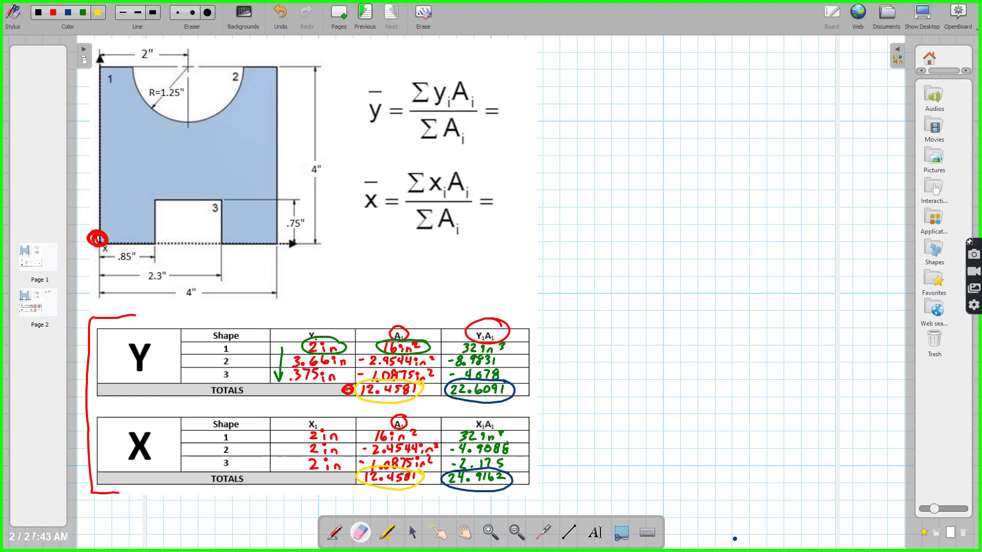
click(82, 12)
mouse_move(476, 78)
mouse_down()
mouse_move(366, 77)
mouse_move(378, 154)
mouse_move(476, 130)
mouse_move(483, 80)
mouse_up()
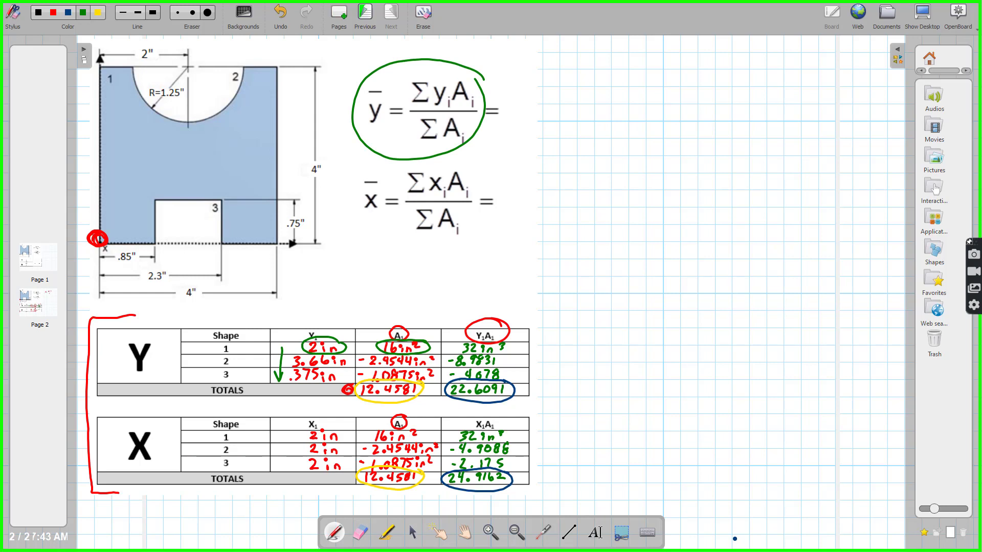
Star the 22.6091 total and write the ȳ fraction 22.6091/12.4581 in green
drag(517, 396, 529, 387)
drag(516, 389, 526, 395)
mouse_move(562, 78)
mouse_down()
mouse_move(582, 80)
mouse_move(593, 97)
mouse_move(661, 98)
mouse_up()
click(602, 97)
drag(566, 108, 667, 107)
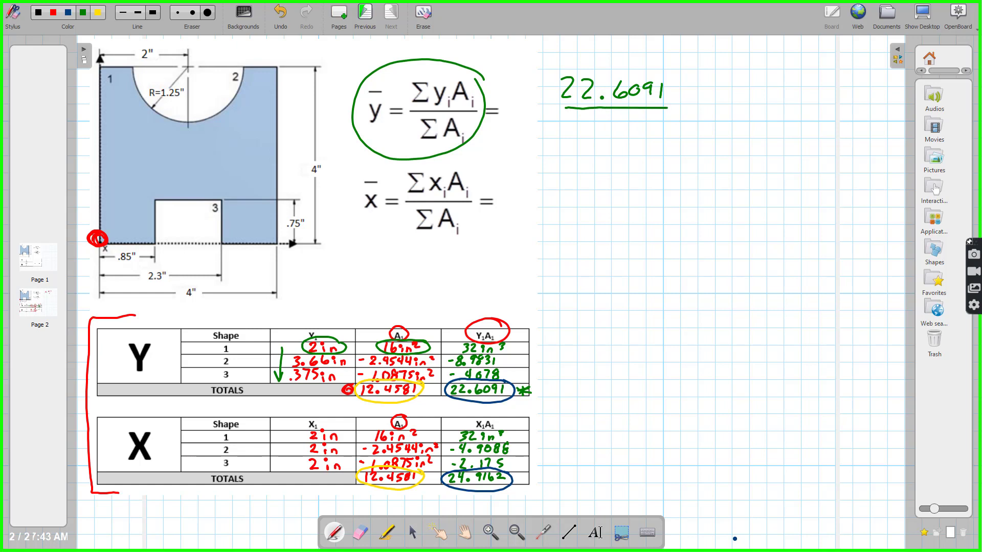
mouse_move(381, 378)
mouse_down()
mouse_move(357, 385)
mouse_move(393, 408)
mouse_move(423, 379)
mouse_up()
mouse_move(568, 128)
mouse_down()
mouse_move(566, 148)
mouse_move(576, 131)
mouse_move(603, 149)
mouse_up()
click(589, 149)
mouse_move(611, 140)
mouse_down()
mouse_move(618, 132)
mouse_move(608, 149)
mouse_up()
mouse_move(629, 133)
mouse_down()
mouse_move(625, 149)
mouse_move(632, 143)
mouse_up()
drag(640, 138, 639, 149)
In blue, circle the x̄ formula and write 24.9162/12.4581 = 2
click(68, 11)
mouse_move(503, 190)
mouse_down()
mouse_move(446, 167)
mouse_move(343, 203)
mouse_move(475, 247)
mouse_move(507, 202)
mouse_up()
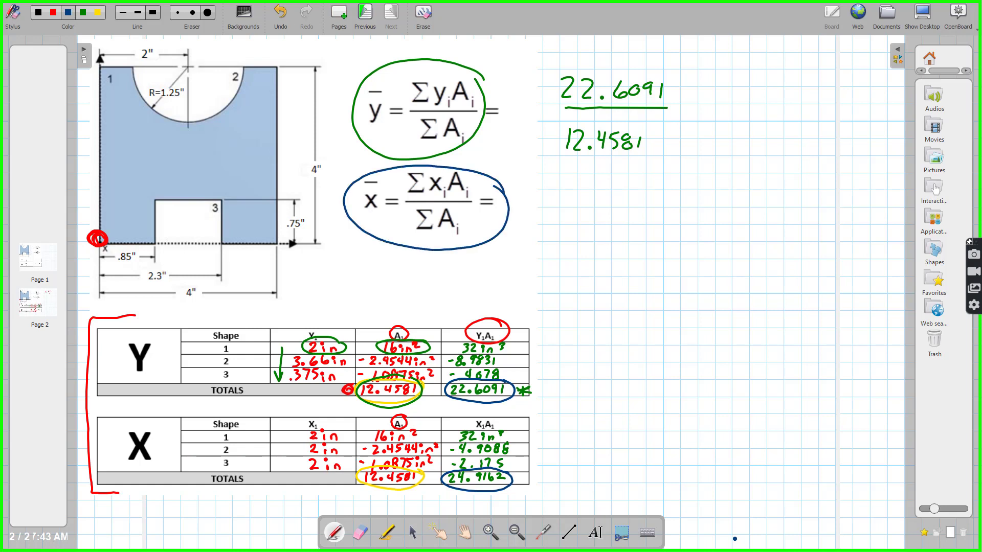
mouse_move(511, 463)
mouse_down()
mouse_move(438, 475)
mouse_move(513, 475)
mouse_up()
mouse_move(575, 185)
mouse_down()
mouse_move(603, 198)
mouse_move(635, 194)
mouse_up()
click(605, 198)
mouse_move(645, 186)
mouse_down()
mouse_move(643, 193)
mouse_move(672, 198)
mouse_up()
drag(569, 212, 672, 209)
mouse_move(571, 234)
mouse_down()
mouse_move(566, 249)
mouse_move(611, 238)
mouse_move(610, 248)
mouse_up()
click(595, 246)
mouse_move(627, 231)
mouse_down()
mouse_move(616, 248)
mouse_move(645, 246)
mouse_up()
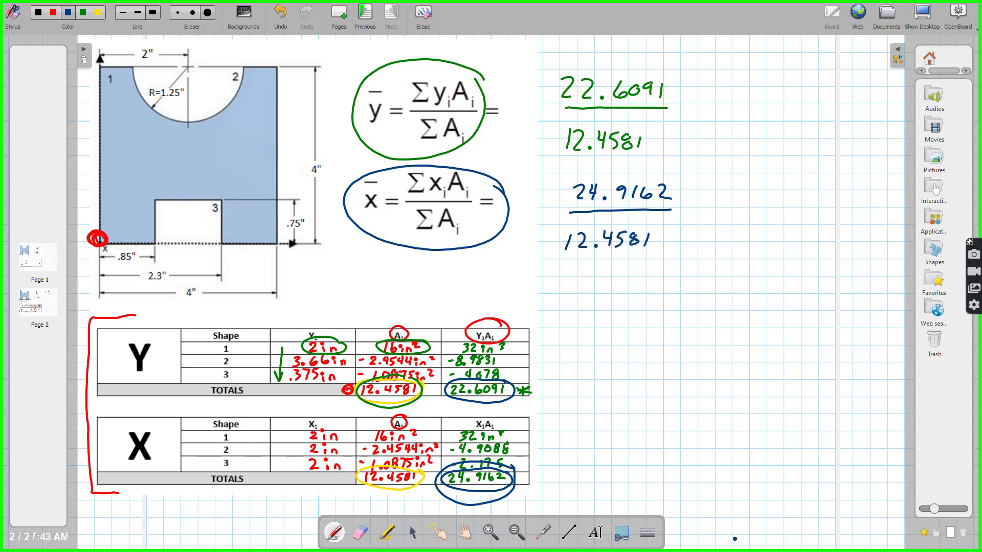
drag(680, 210, 691, 210)
mouse_move(683, 221)
mouse_down()
mouse_move(742, 207)
mouse_move(735, 230)
mouse_move(760, 233)
mouse_up()
Complete the ȳ fraction with = 1.8148
drag(685, 107, 698, 108)
drag(687, 117, 699, 116)
click(738, 116)
mouse_move(732, 96)
mouse_down()
mouse_move(727, 122)
mouse_move(753, 110)
mouse_up()
mouse_move(771, 101)
mouse_down()
mouse_move(770, 118)
mouse_move(801, 108)
mouse_up()
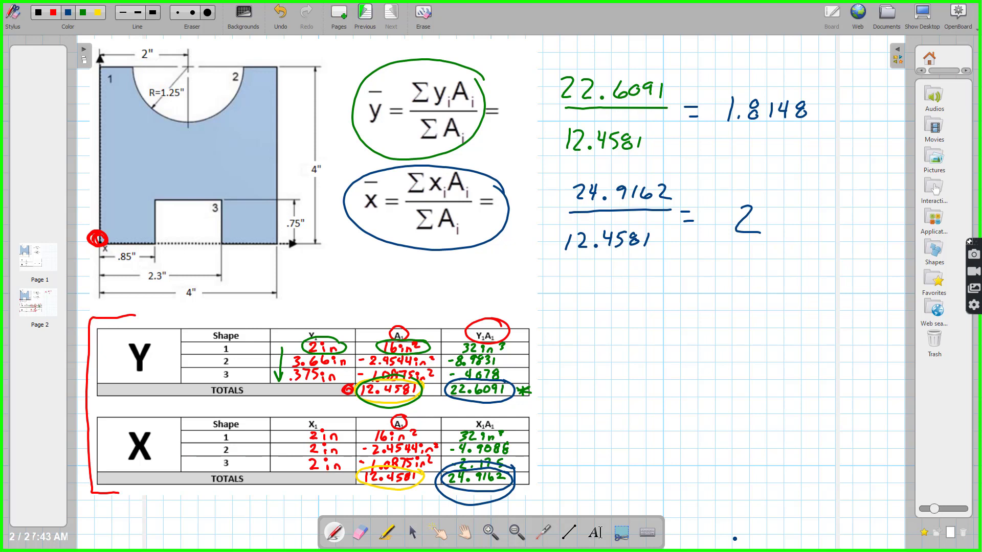
In yellow, circle the results 2 and 1.8148 and mark the centroid at x = 2, y ≈ 1.81 on the diagram
click(98, 16)
mouse_move(779, 205)
mouse_down()
mouse_move(739, 197)
mouse_move(776, 213)
mouse_up()
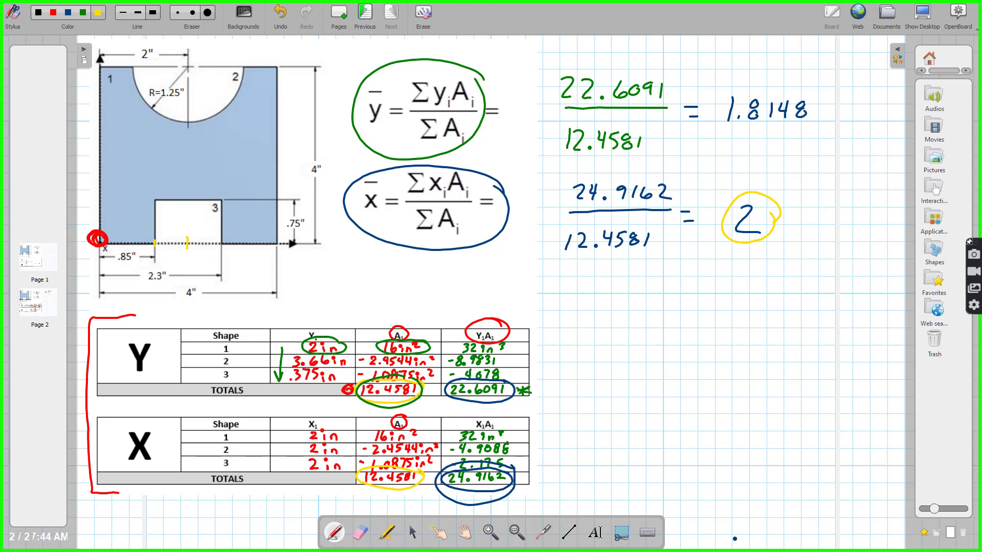
drag(187, 232, 184, 92)
mouse_move(814, 98)
mouse_down()
mouse_move(732, 141)
mouse_move(813, 95)
mouse_up()
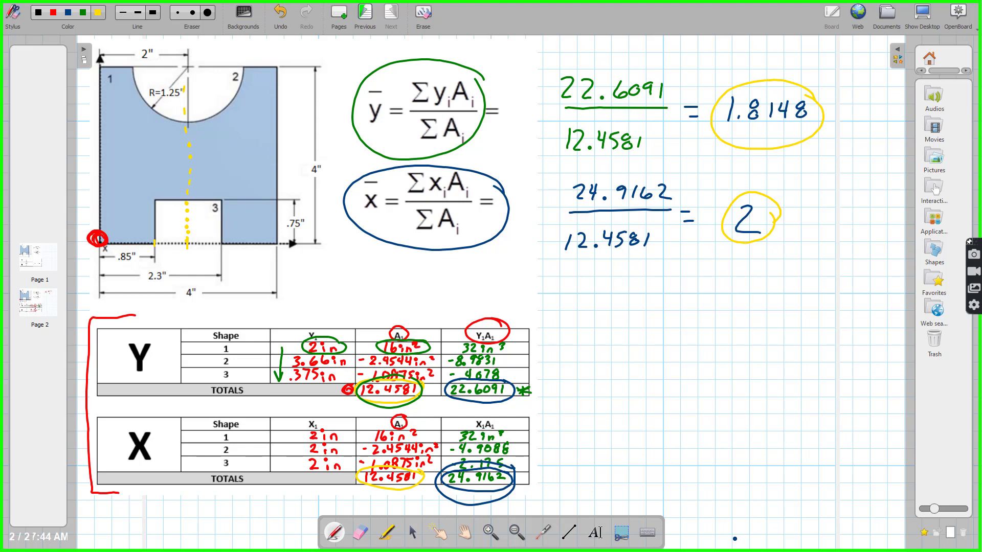
drag(271, 156, 279, 153)
In red, draw a circled asterisk beside the tables and a line outlining them
click(53, 12)
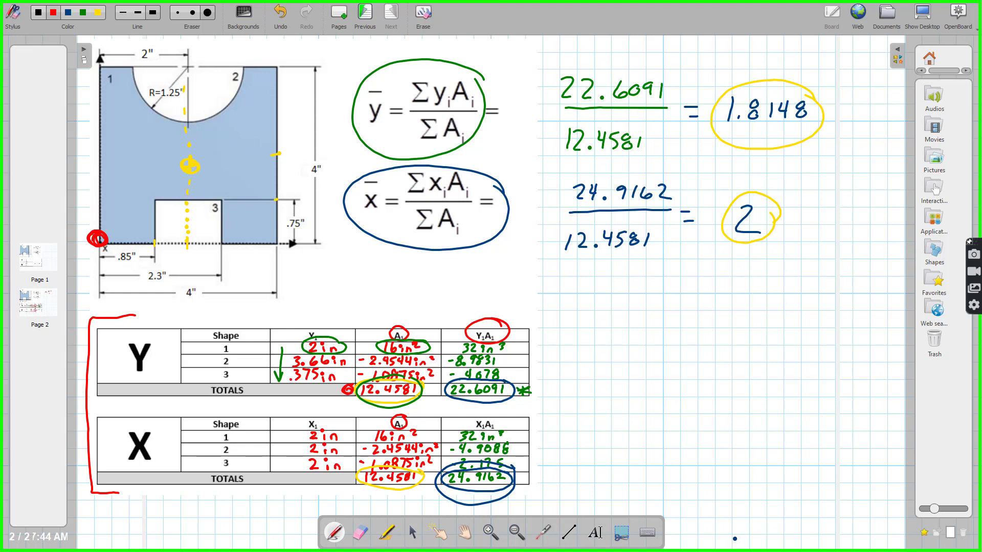
drag(575, 381, 579, 434)
mouse_move(566, 407)
mouse_down()
mouse_move(598, 402)
mouse_move(564, 424)
mouse_move(602, 431)
mouse_up()
mouse_move(615, 398)
mouse_down()
mouse_move(556, 375)
mouse_move(619, 420)
mouse_up()
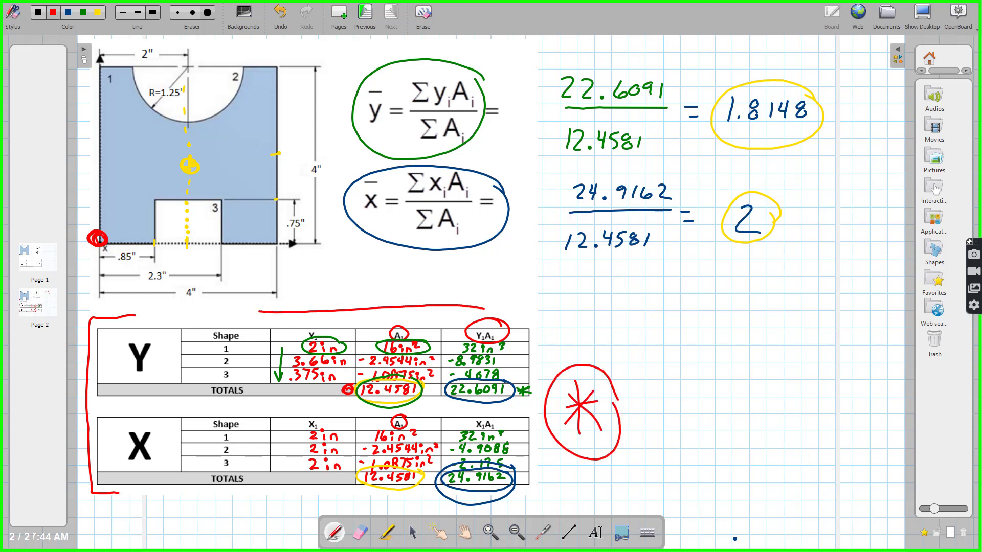